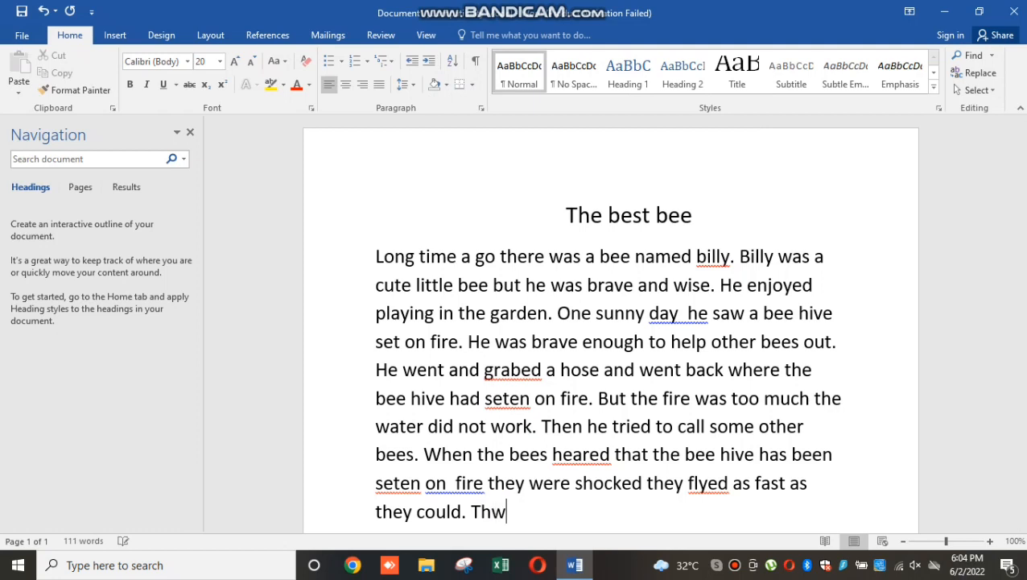
# - Continue the story after "they could." with "They all tried to pull the be hive and guess what it worked"
pyautogui.press('BackSpace')
pyautogui.write('ey all tri')
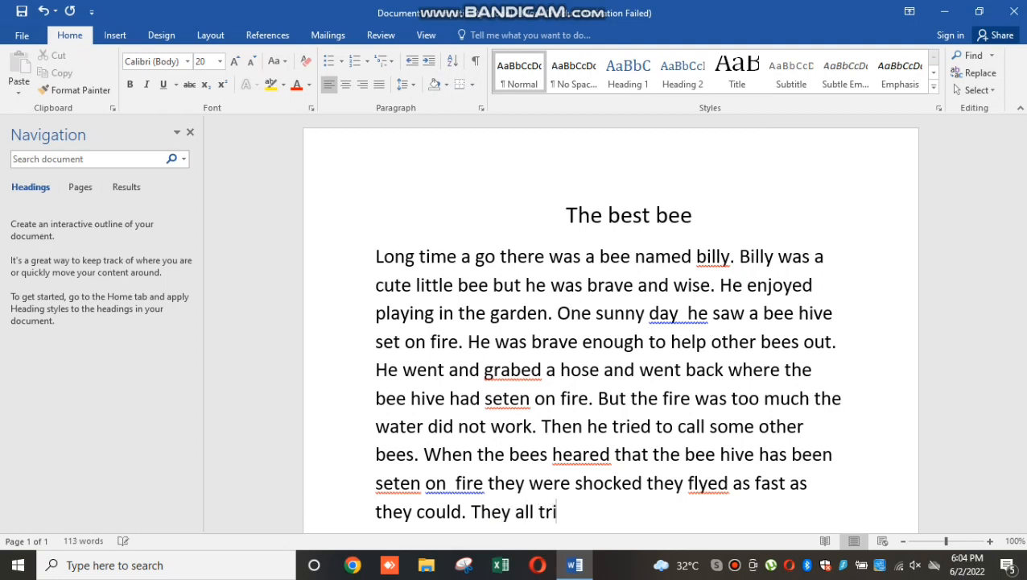
pyautogui.write('ed to pull the b')
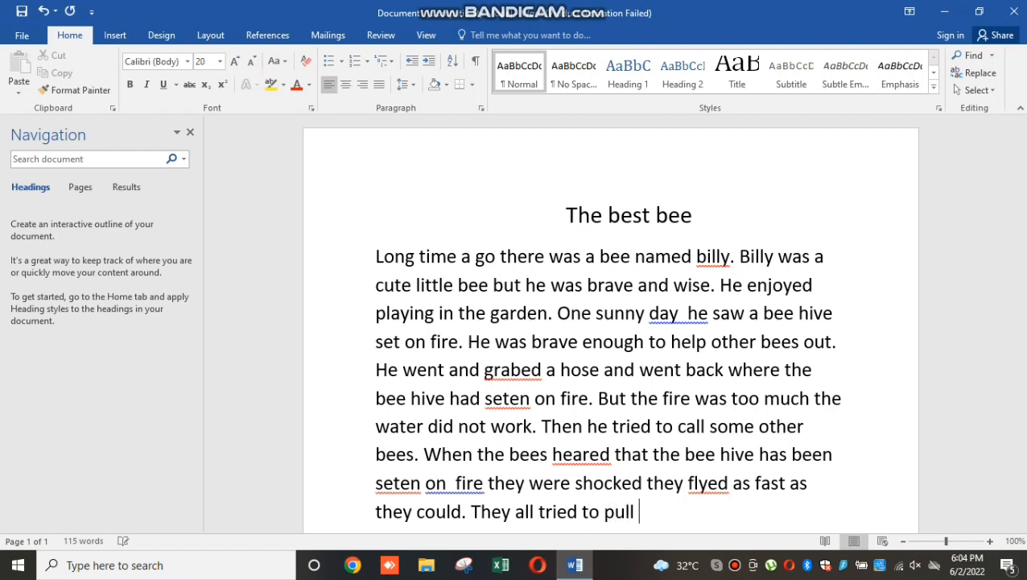
pyautogui.write('e hive')
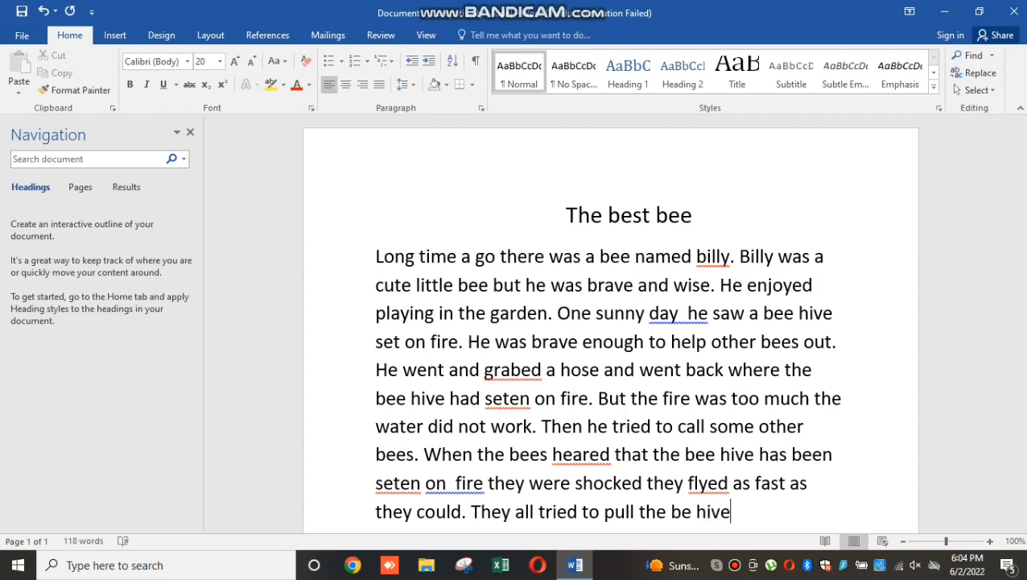
pyautogui.write(' and gue')
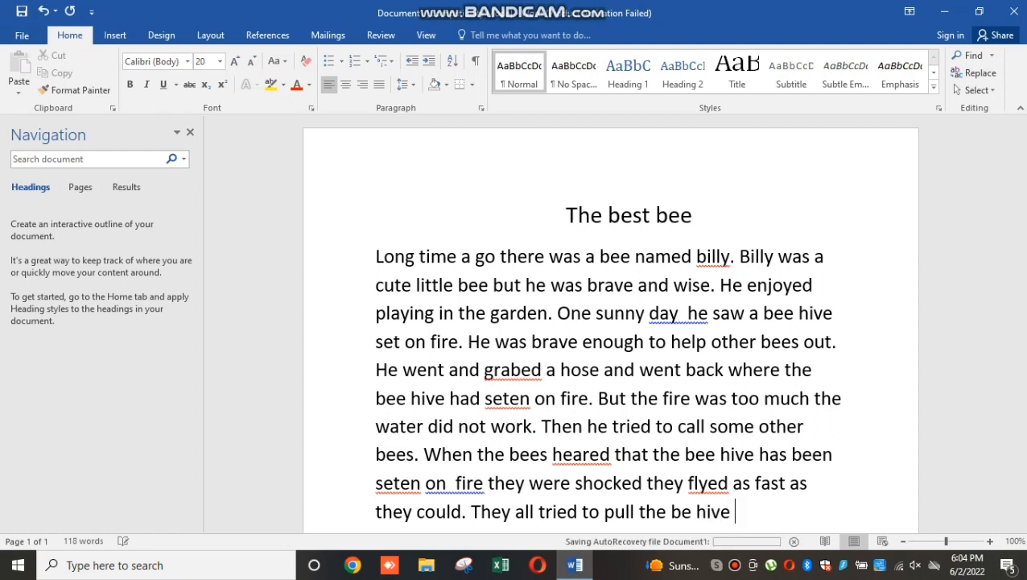
pyautogui.write('ss ')
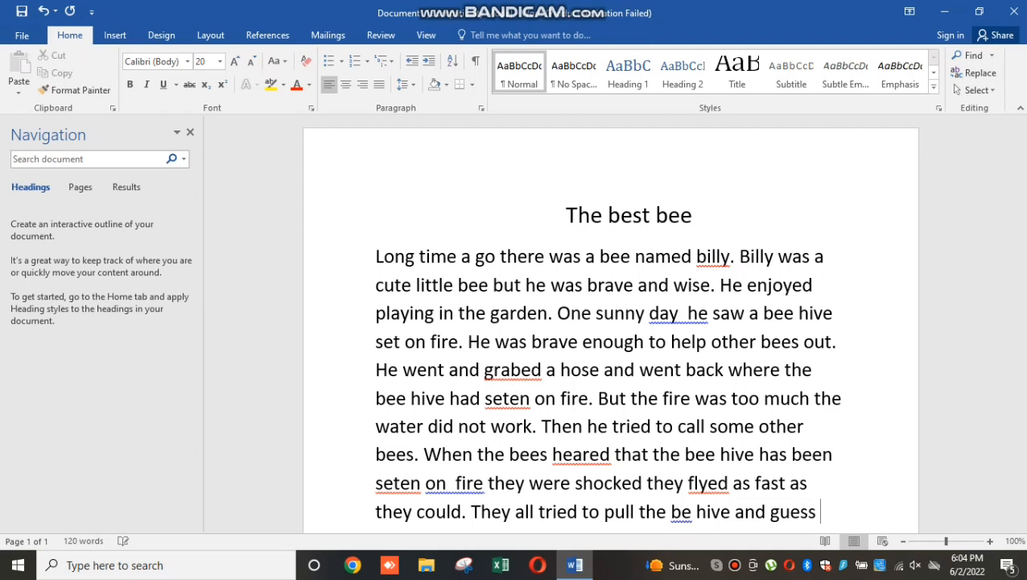
pyautogui.write('what it')
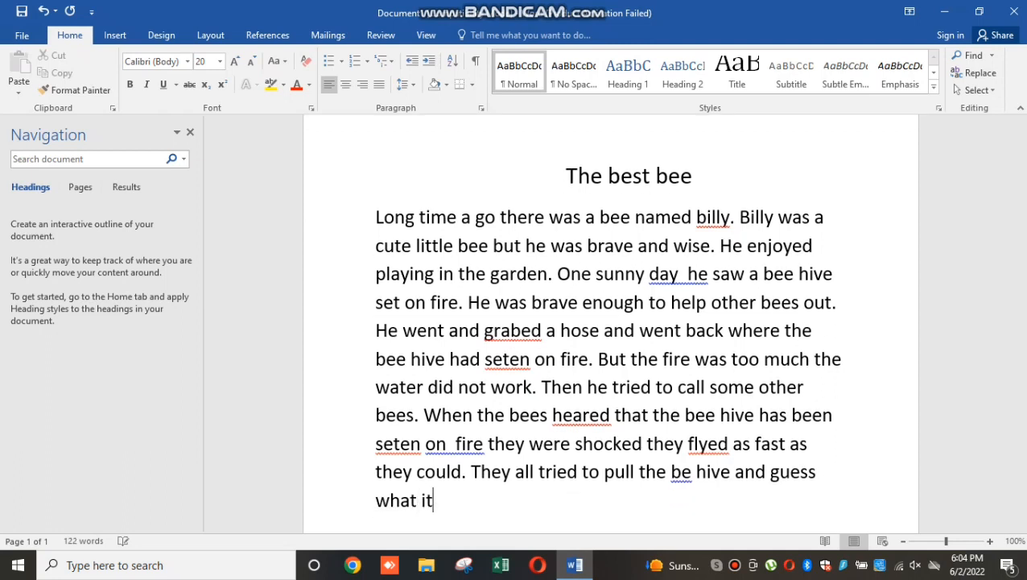
pyautogui.write(' worked')
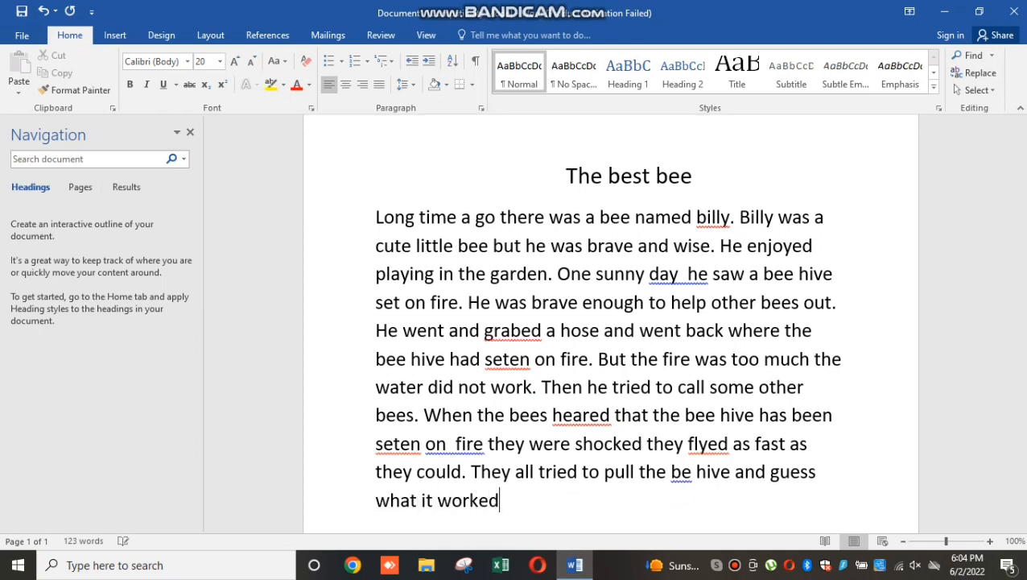
# - Finish the sentence after "guess what it worked" with "all the bees in the bee hive flyed out."
pyautogui.write(' all the bees in the ')
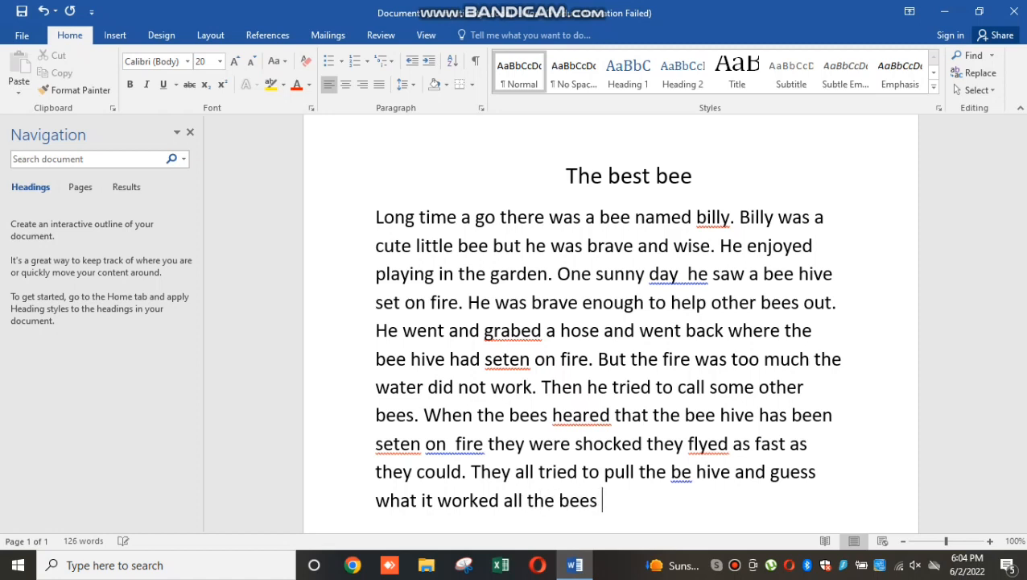
pyautogui.write('bee hive ')
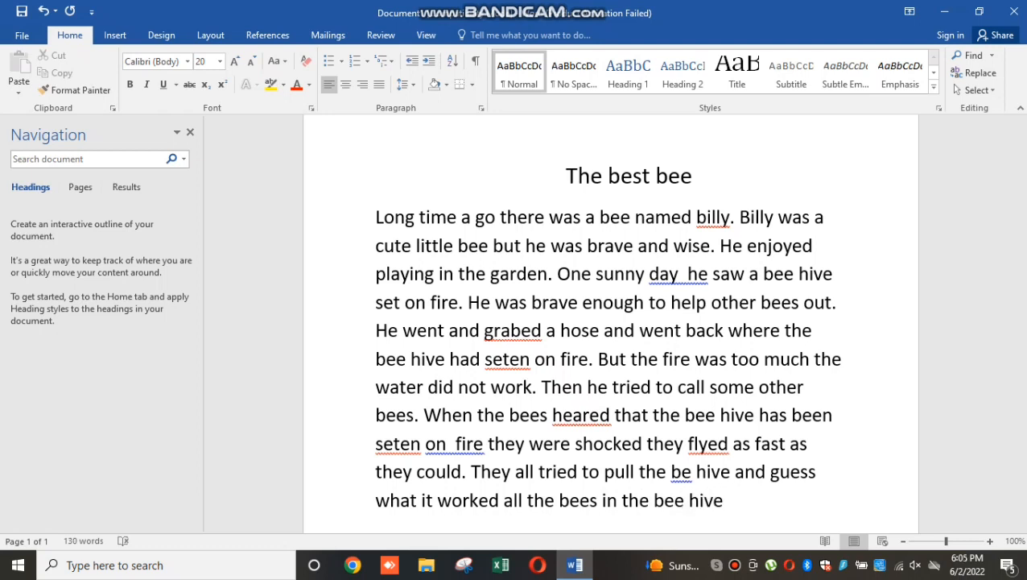
pyautogui.write('flyedout')
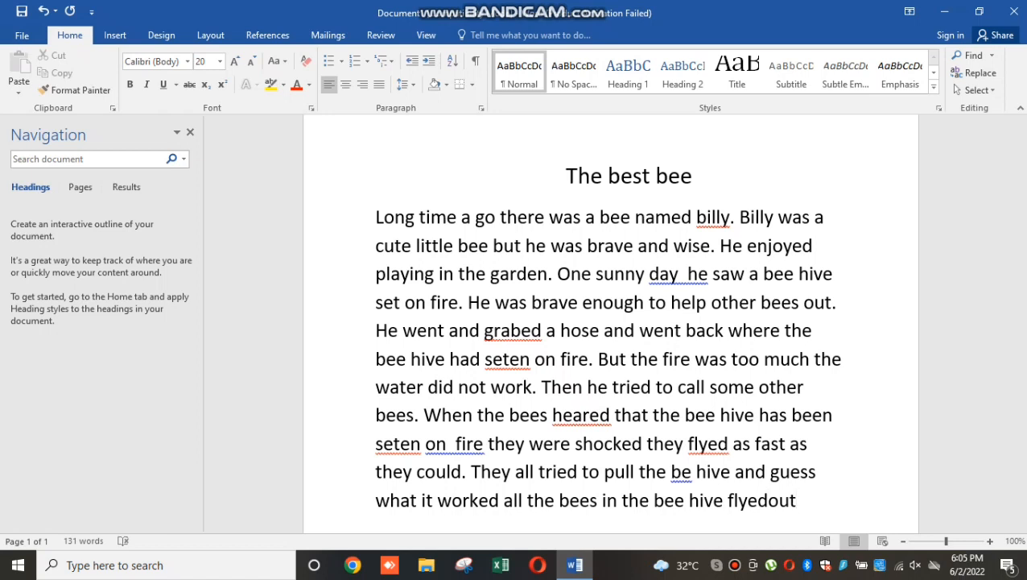
pyautogui.press('BackSpace')
pyautogui.press('BackSpace')
pyautogui.press('BackSpace')
pyautogui.write('o')
pyautogui.write('u ')
pyautogui.write('t ')
pyautogui.write('t')
pyautogui.write('. t')
# - Add the sentence "The bee king thanked Billy the bee." to the end of the story
pyautogui.press('BackSpace')
pyautogui.write('T')
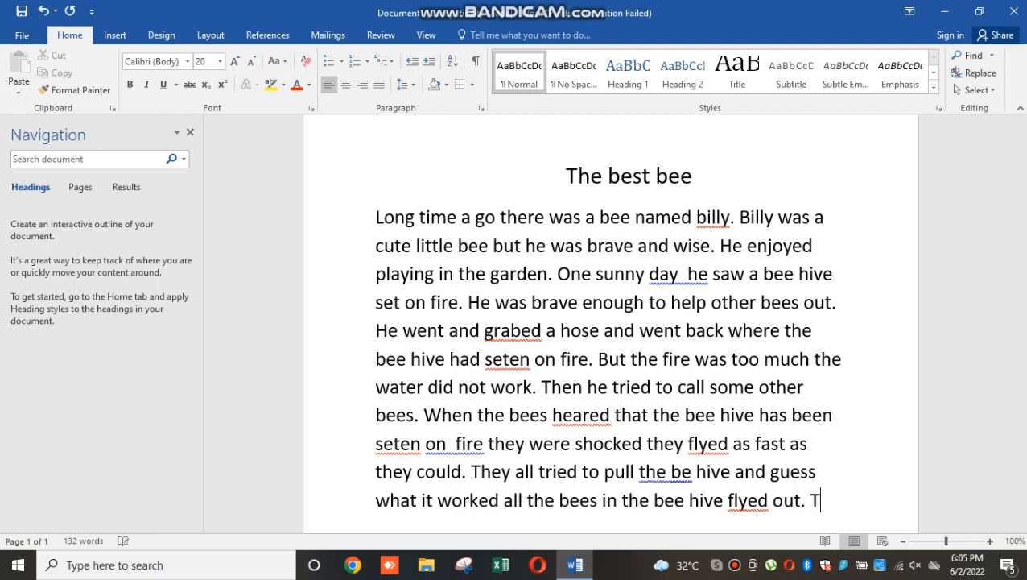
pyautogui.write('he bee ')
pyautogui.write('king ')
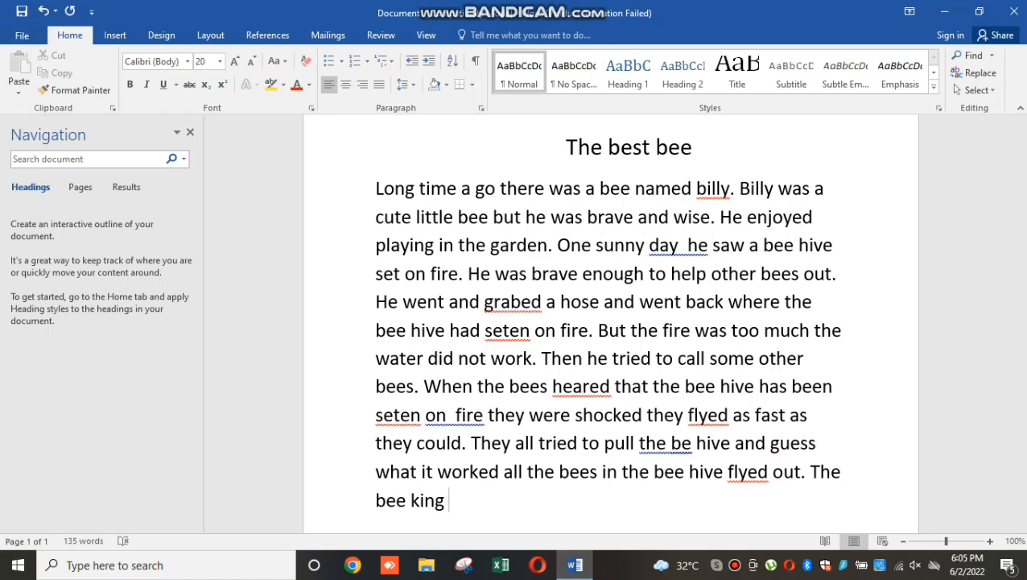
pyautogui.write('tyh')
pyautogui.press('BackSpace')
pyautogui.press('BackSpace')
pyautogui.write('hanked the')
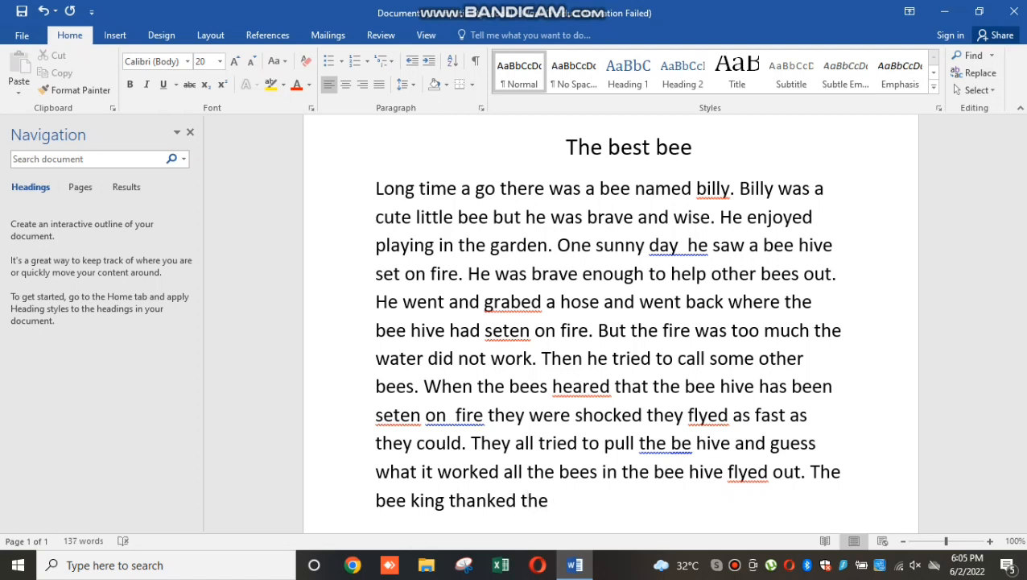
pyautogui.press('BackSpace')
pyautogui.press('BackSpace')
pyautogui.press('BackSpace')
pyautogui.press('BackSpace')
pyautogui.write('Billy the b')
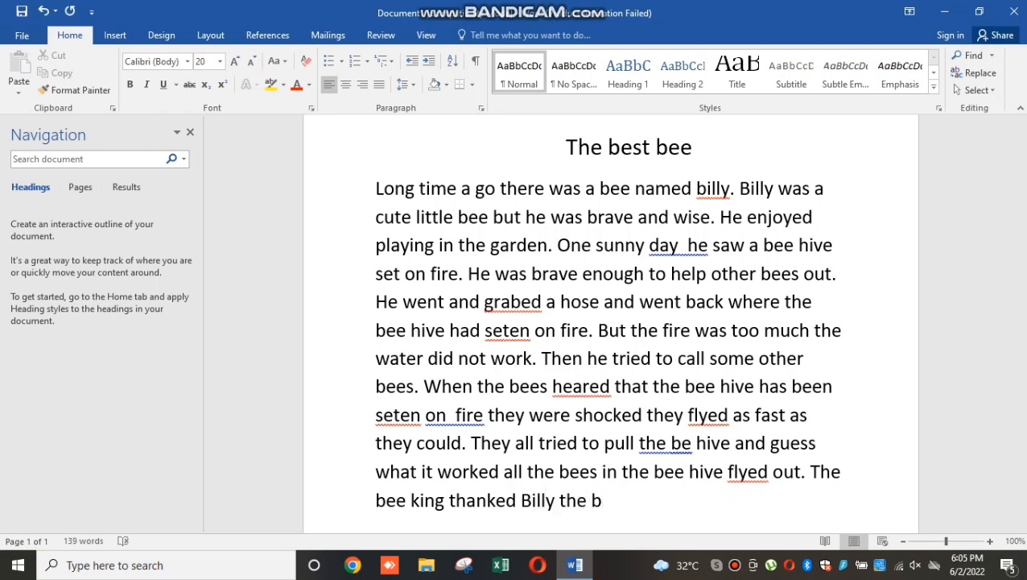
pyautogui.write('ee.')
# - Add "The End" after the story's last sentence, separated by a few spaces
pyautogui.rightClick(476, 500)
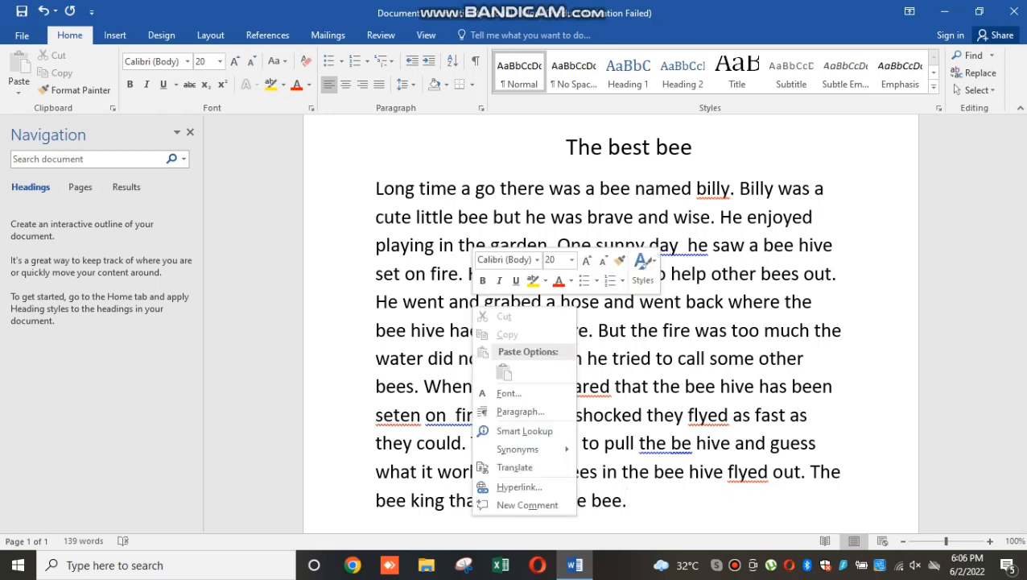
pyautogui.press('Escape')
pyautogui.click(628, 500)
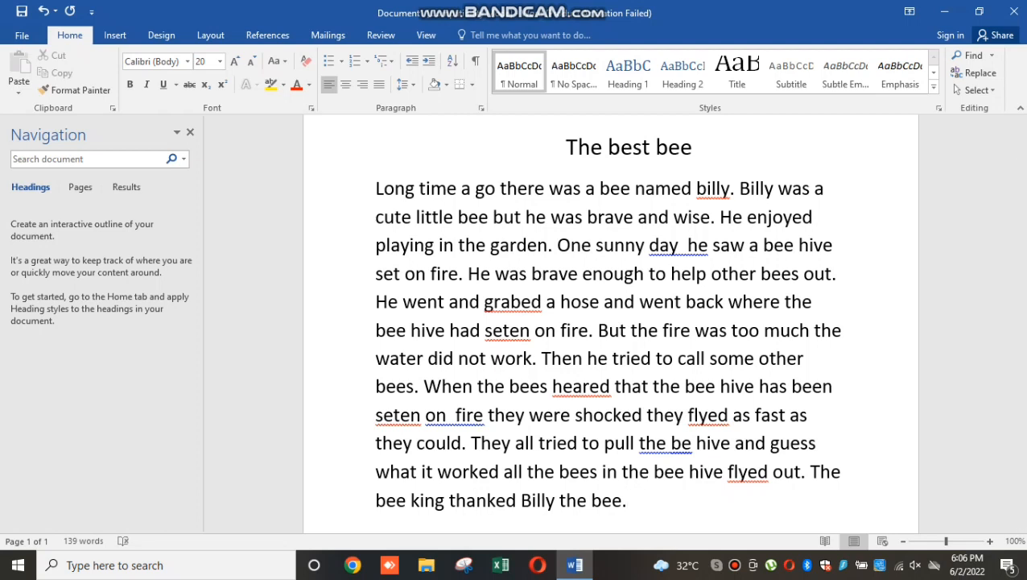
pyautogui.write('Thw')
pyautogui.press('BackSpace')
pyautogui.write('e EN')
pyautogui.press('BackSpace')
pyautogui.write('nd')
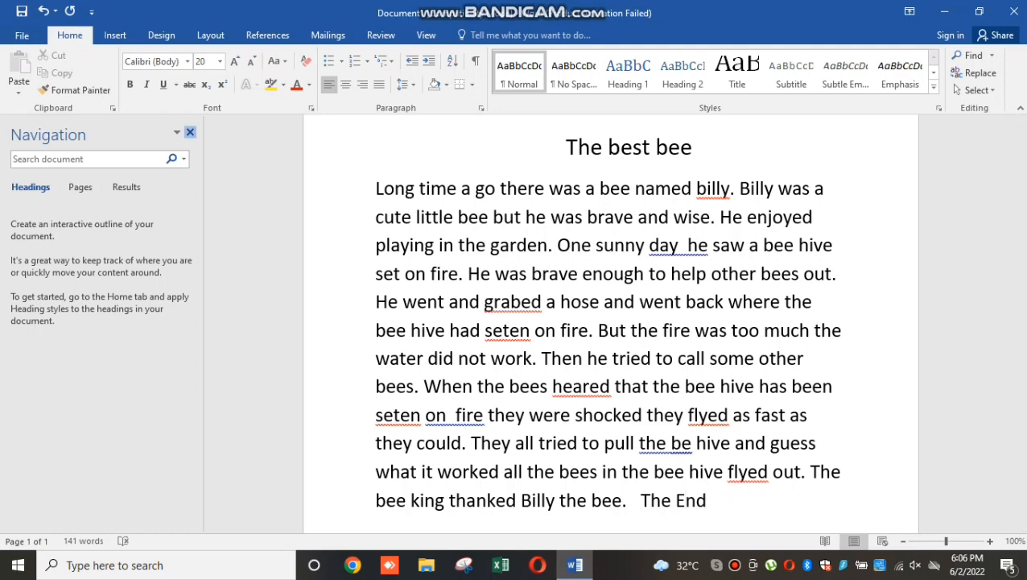
# - Close the Navigation pane, then correct "billy" to "Billy" and fix the double space in "day he" using the proofing suggestions
pyautogui.click(190, 132)
pyautogui.rightClick(615, 188)
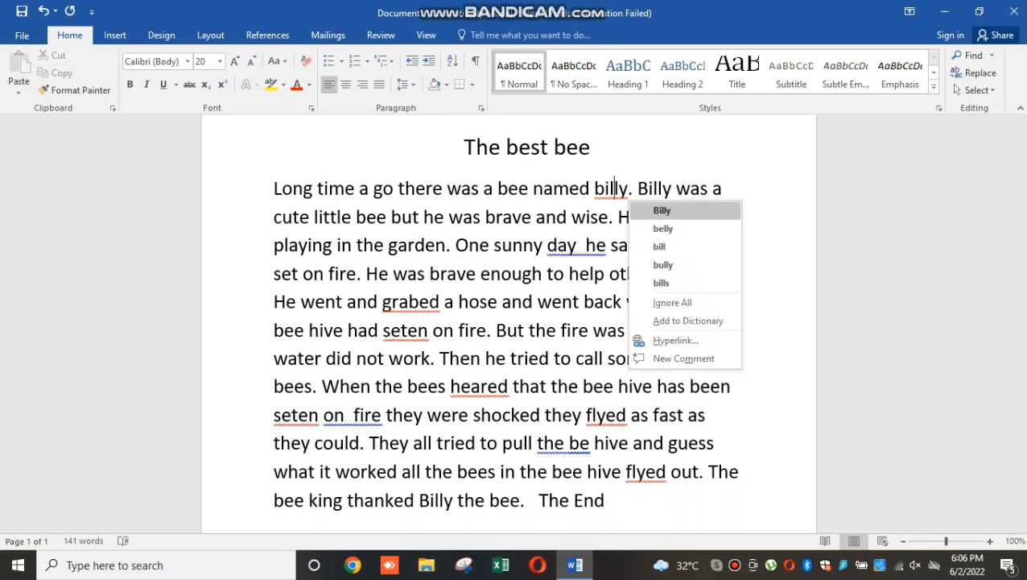
pyautogui.click(665, 209)
pyautogui.rightClick(585, 245)
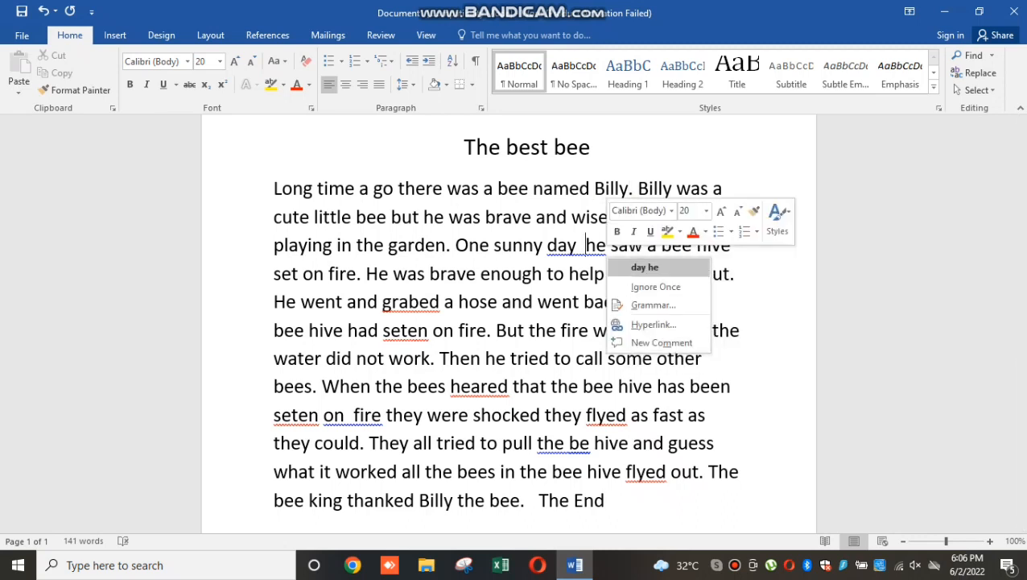
pyautogui.click(644, 266)
# - Use the spelling suggestions to replace "grabed" with "garbed", the first "seten" with "seen", and "heared" with "heard"
pyautogui.rightClick(435, 303)
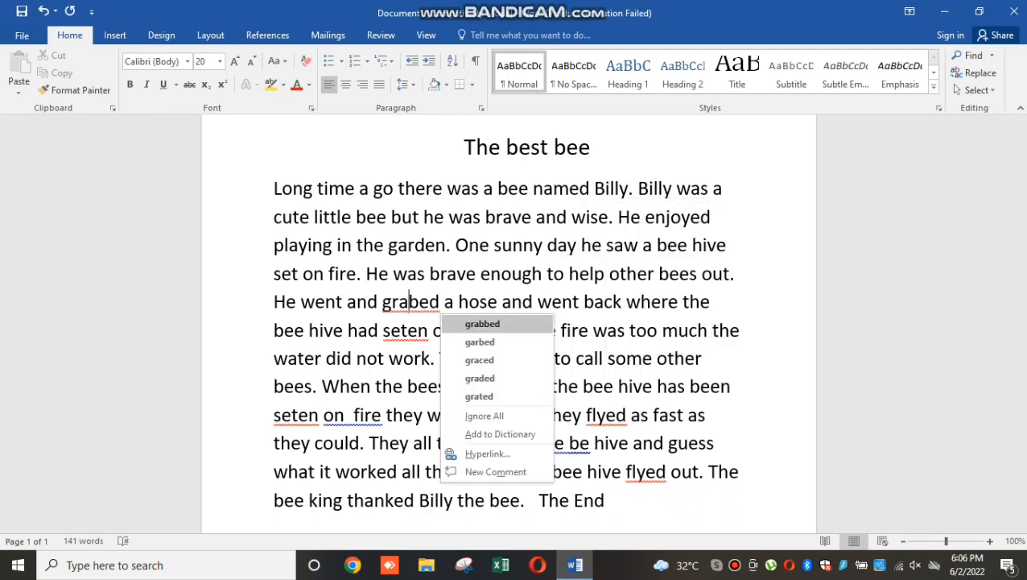
pyautogui.click(483, 341)
pyautogui.rightClick(407, 330)
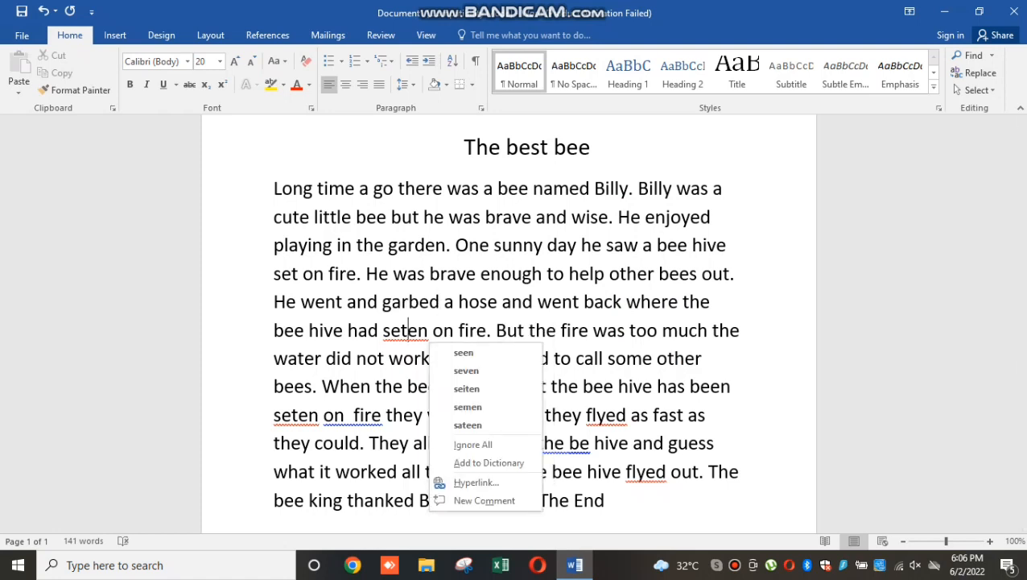
pyautogui.click(464, 352)
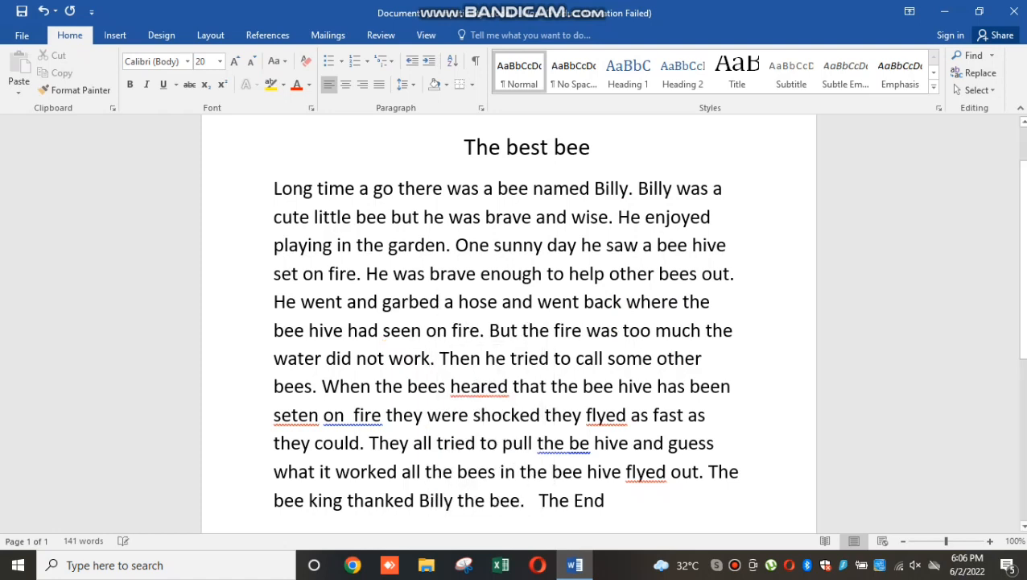
pyautogui.rightClick(472, 387)
pyautogui.click(546, 240)
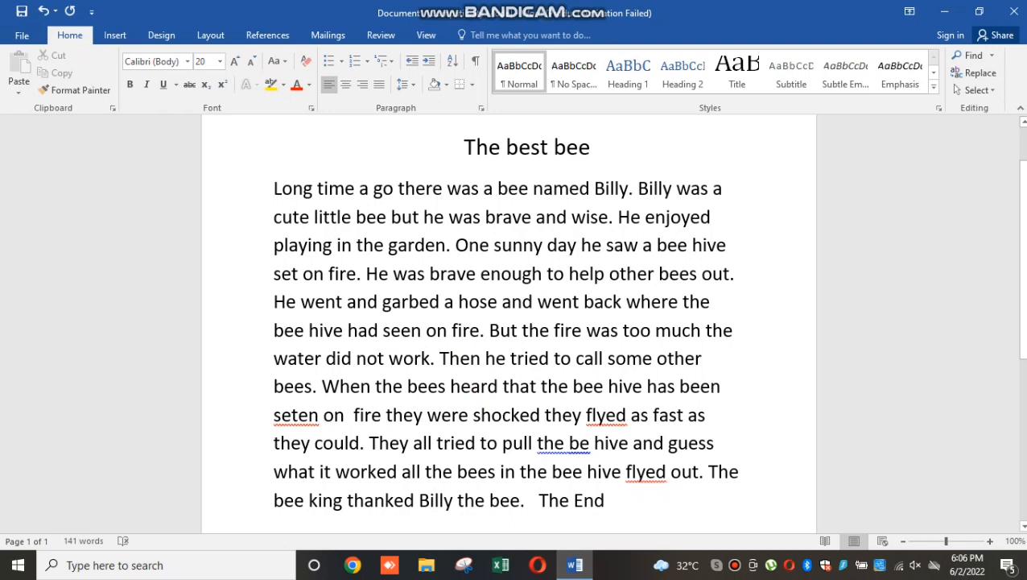
# - Accept the proofing suggestions "seen" for the remaining "seten", "on fire" for the double-spaced phrase, and "bee" for "be" before "hive"
pyautogui.rightClick(298, 414)
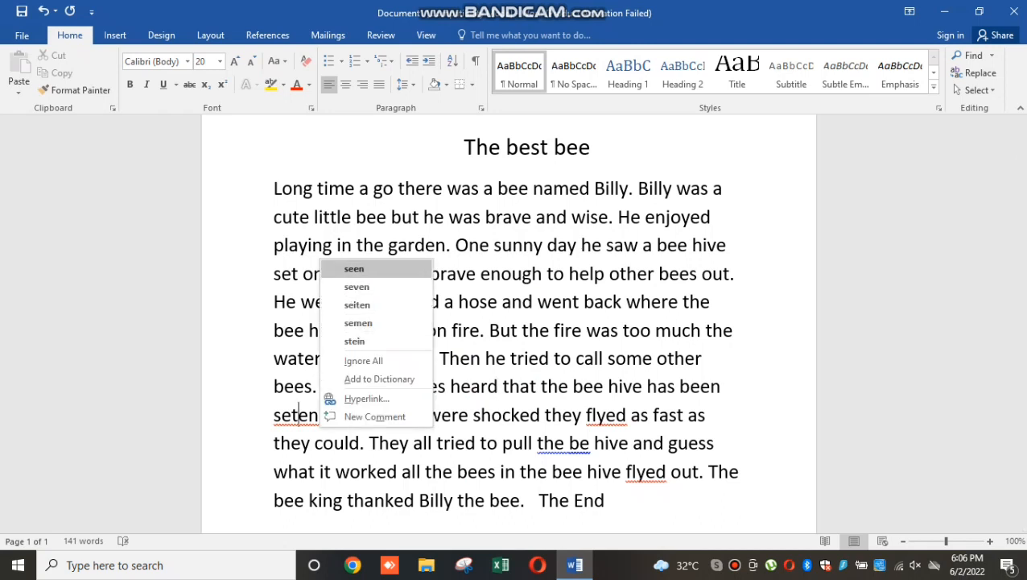
pyautogui.click(354, 268)
pyautogui.rightClick(358, 415)
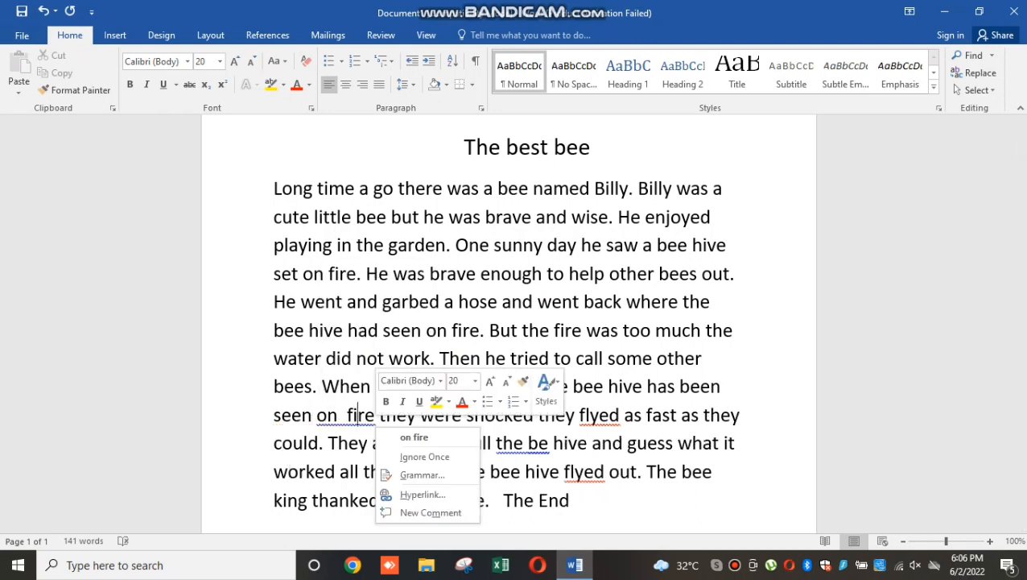
pyautogui.click(403, 436)
pyautogui.rightClick(538, 442)
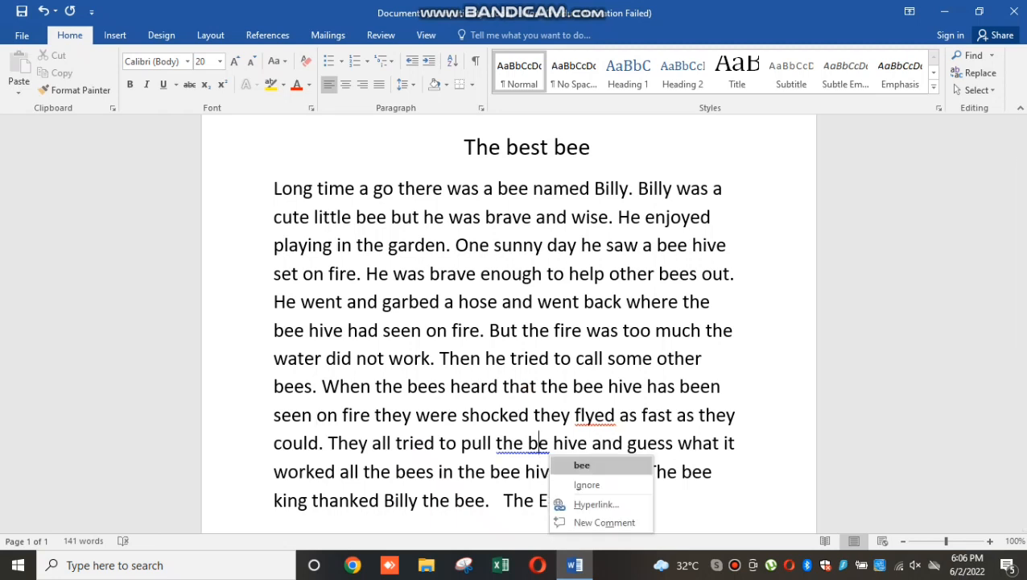
pyautogui.click(581, 465)
# - Replace both misspelled occurrences of "flyed" with the suggested spelling "flied"
pyautogui.rightClick(585, 414)
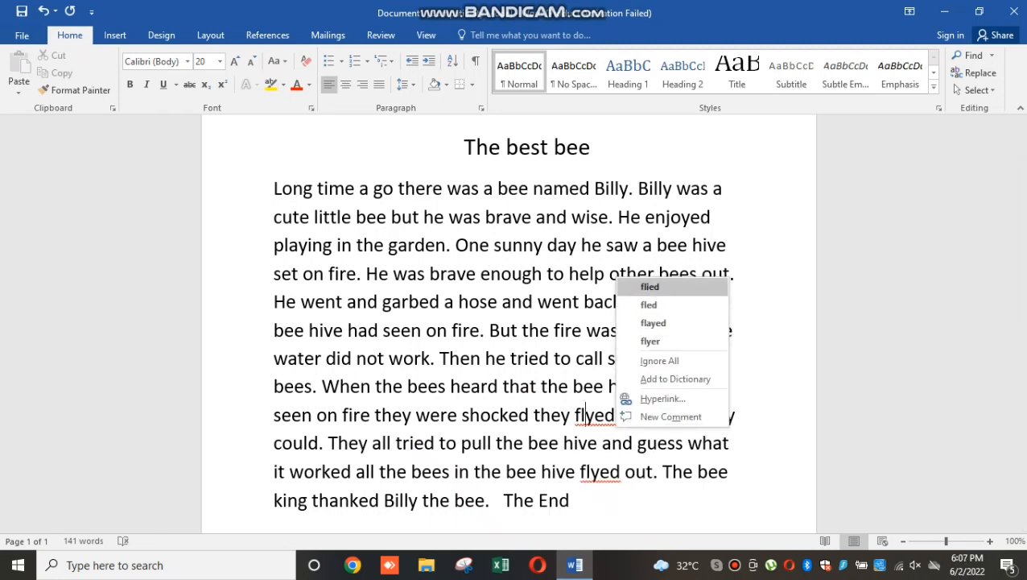
pyautogui.press('Up')
pyautogui.press('Up')
pyautogui.press('Up')
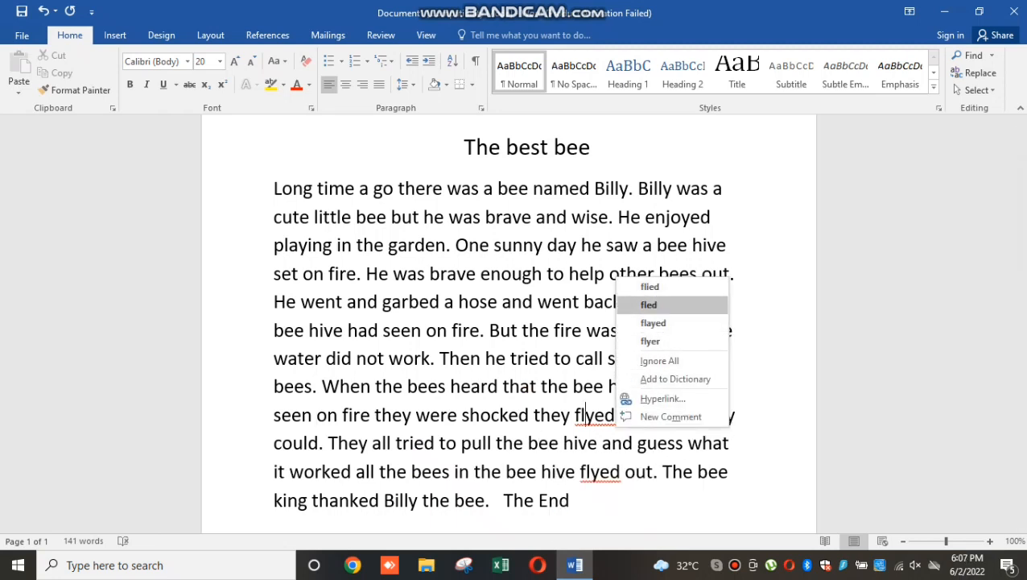
pyautogui.press('Return')
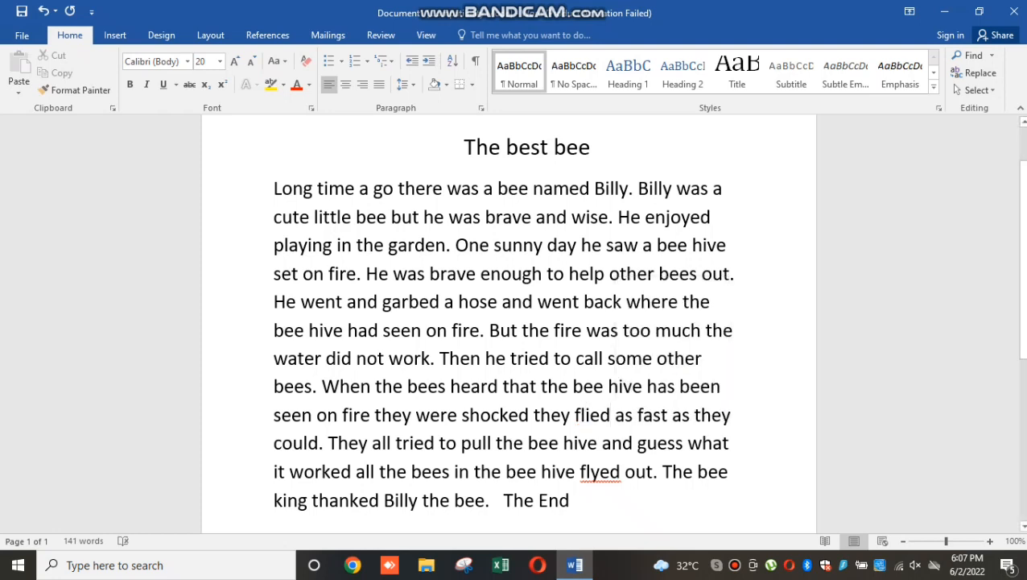
pyautogui.hotkey('shift', 'F10')
pyautogui.press('Down')
pyautogui.press('Return')
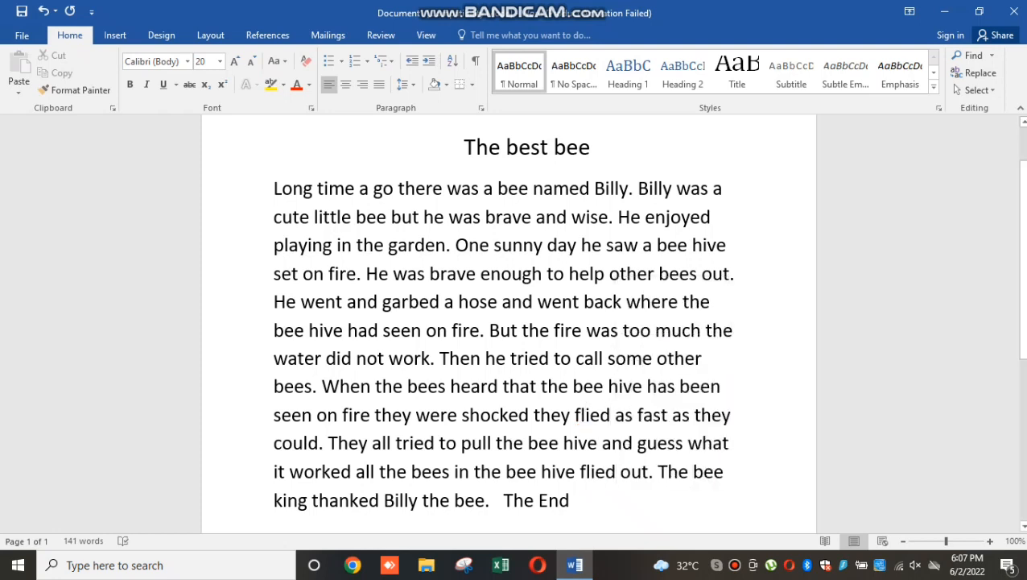
# - Move "The End" onto its own paragraph below the story
pyautogui.click(499, 500)
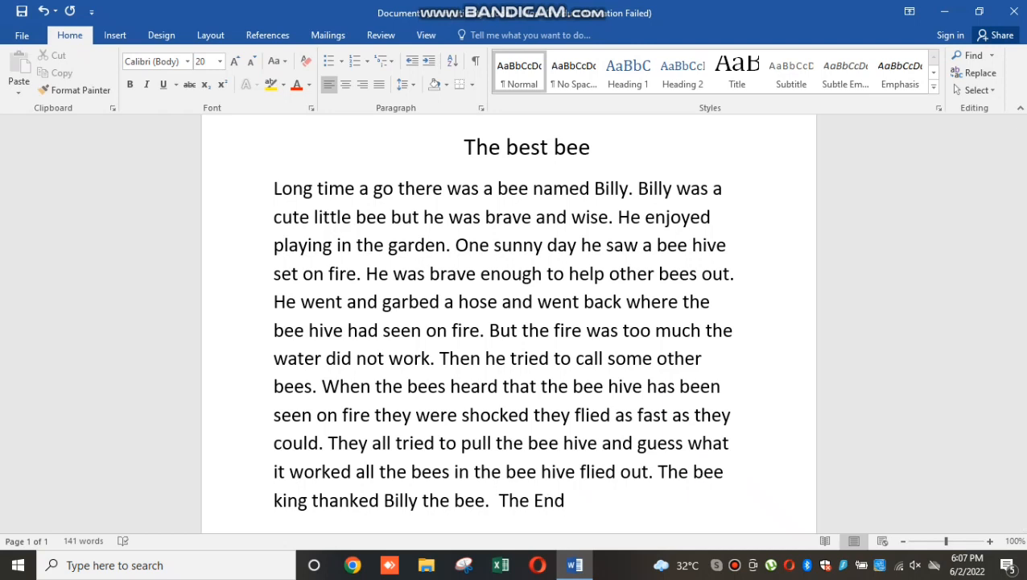
pyautogui.press('Return')
pyautogui.scroll(-2, 509, 323)
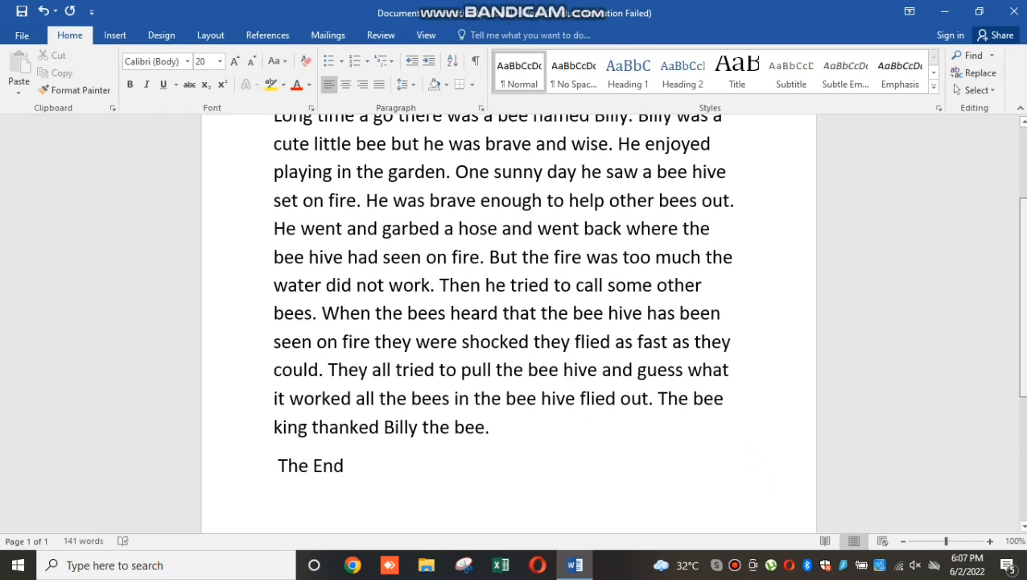
# - Center the "The End" text and increase its font size to 26
pyautogui.hotkey('shift', 'End')
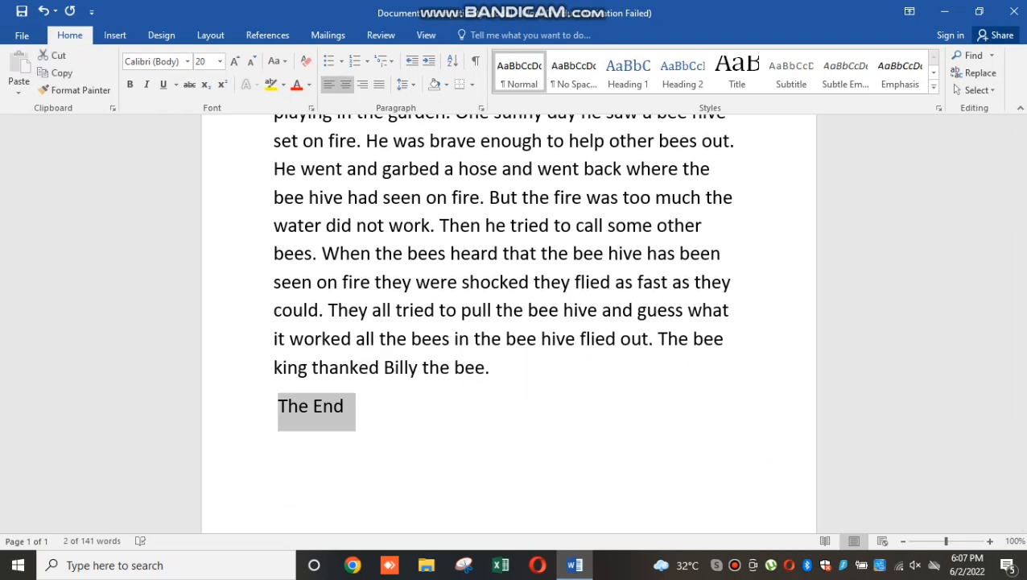
pyautogui.hotkey('ctrl', 'e')
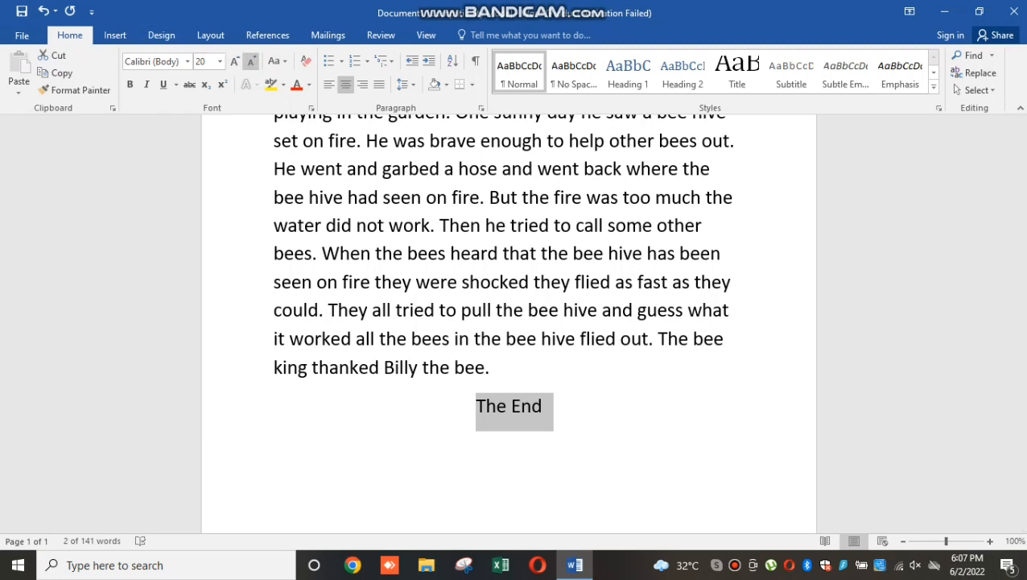
pyautogui.click(234, 61)
pyautogui.click(234, 61)
pyautogui.click(234, 61)
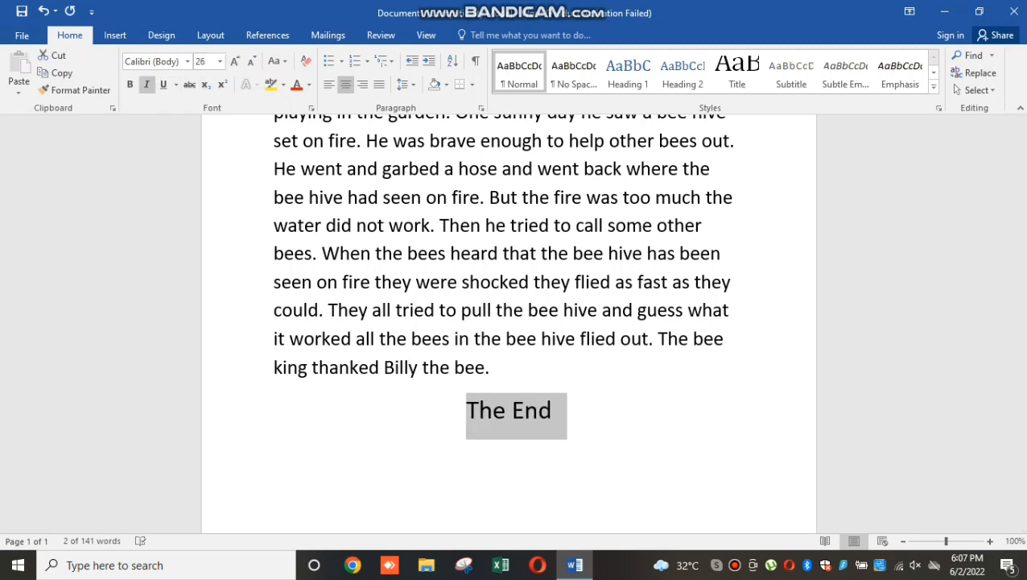
# - Make the closing "The End" line bold
pyautogui.click(130, 84)
pyautogui.click(559, 410)
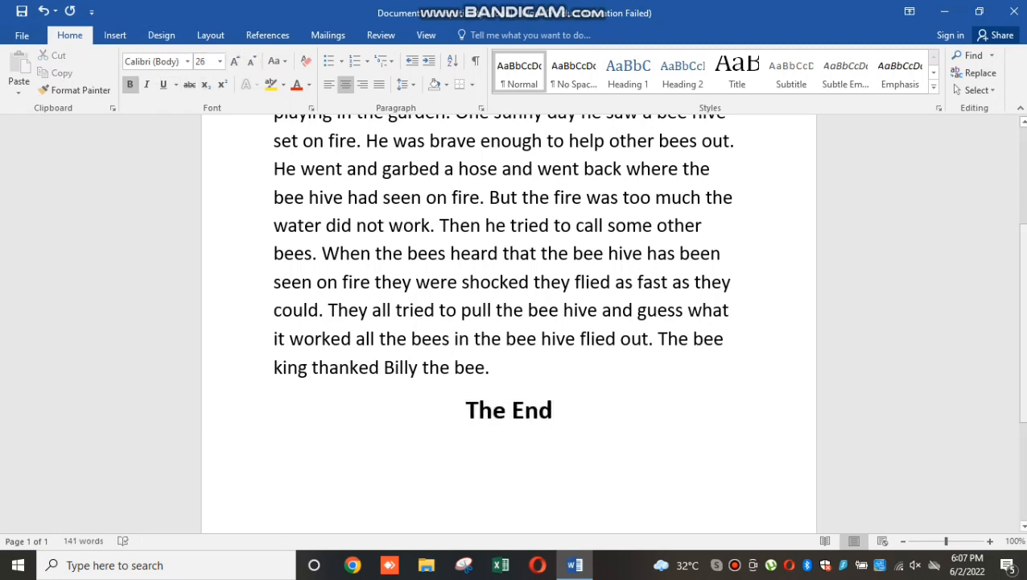
# - Increase the font size of the title "The best bee" to 36 and make it bold
pyautogui.scroll(3, 1021, 322)
pyautogui.moveTo(1023, 225); pyautogui.dragTo(1023, 228)
pyautogui.moveTo(593, 212); pyautogui.dragTo(429, 217)
pyautogui.click(235, 61)
pyautogui.click(234, 61)
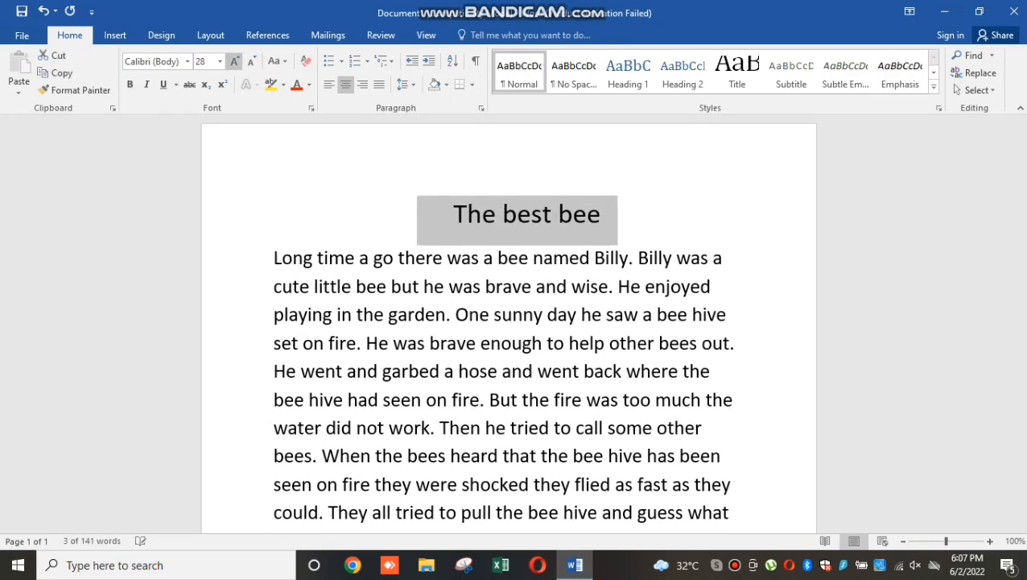
pyautogui.click(234, 61)
pyautogui.click(129, 85)
# - Italicize and underline the story title "The best bee"
pyautogui.click(147, 85)
pyautogui.click(163, 85)
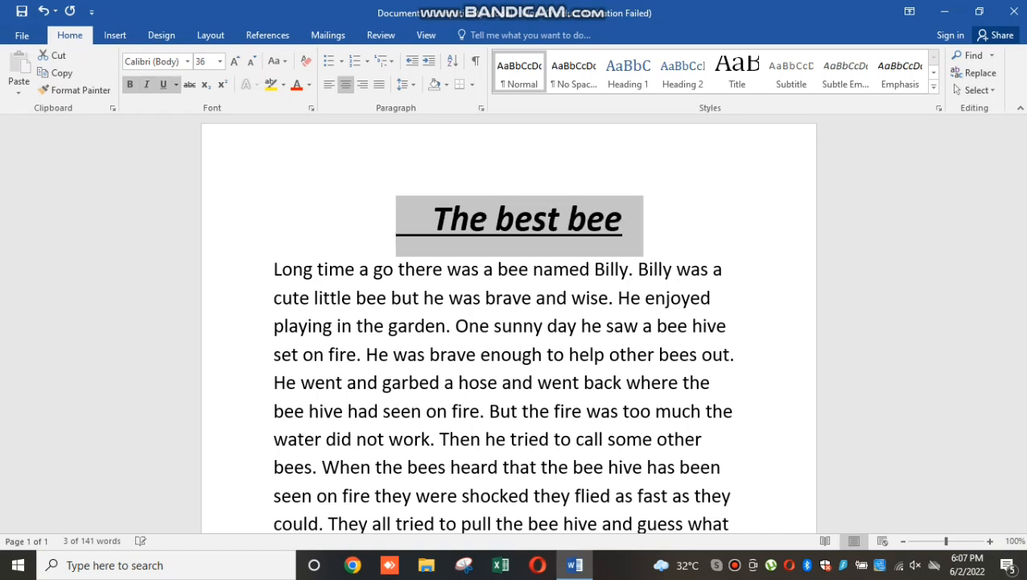
pyautogui.click(636, 219)
pyautogui.scroll(-1, 636, 219)
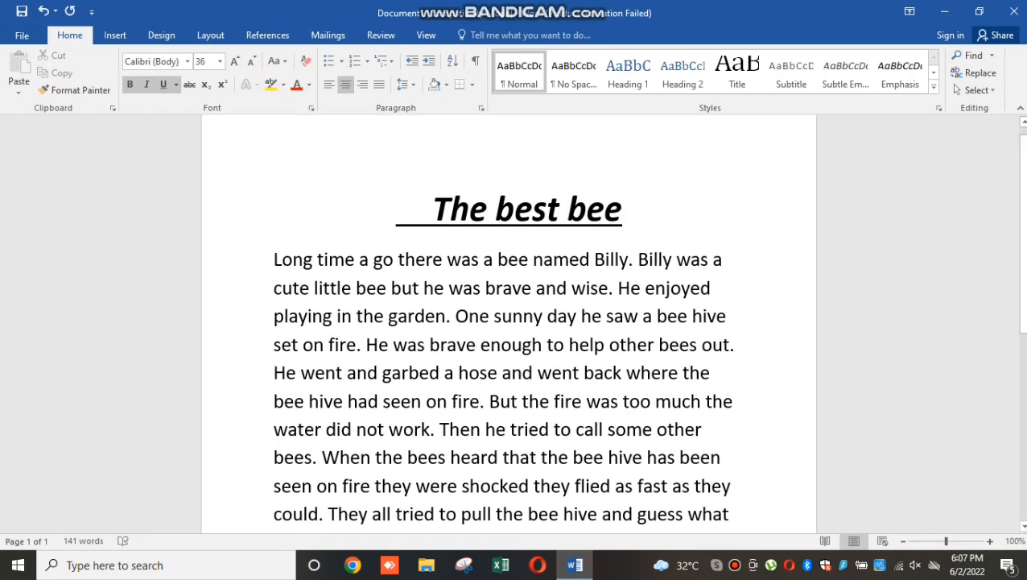
# - Clear all formatting from the story's body paragraph
pyautogui.moveTo(606, 211); pyautogui.dragTo(591, 211)
pyautogui.tripleClick(610, 211)
pyautogui.click(725, 258)
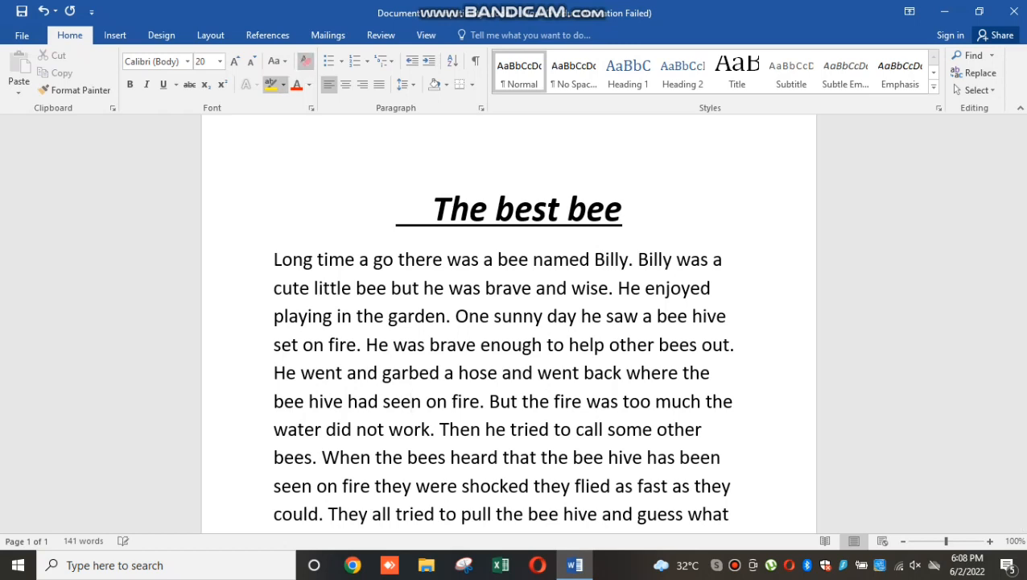
pyautogui.click(306, 62)
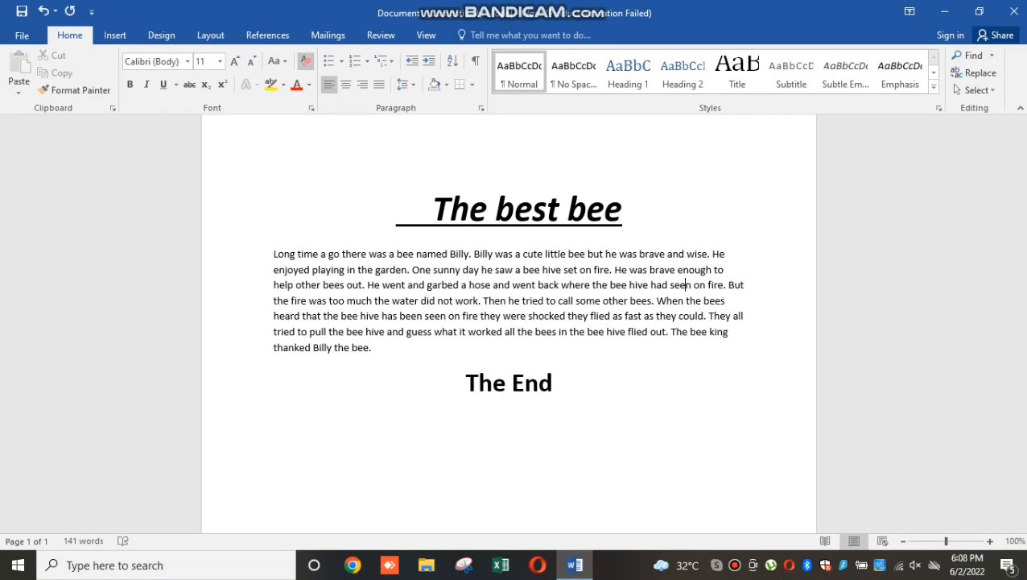
# - Undo the cleared body formatting and the title's underline and italics
pyautogui.hotkey('ctrl', 'z')
pyautogui.hotkey('ctrl', 'z')
pyautogui.hotkey('ctrl', 'z')
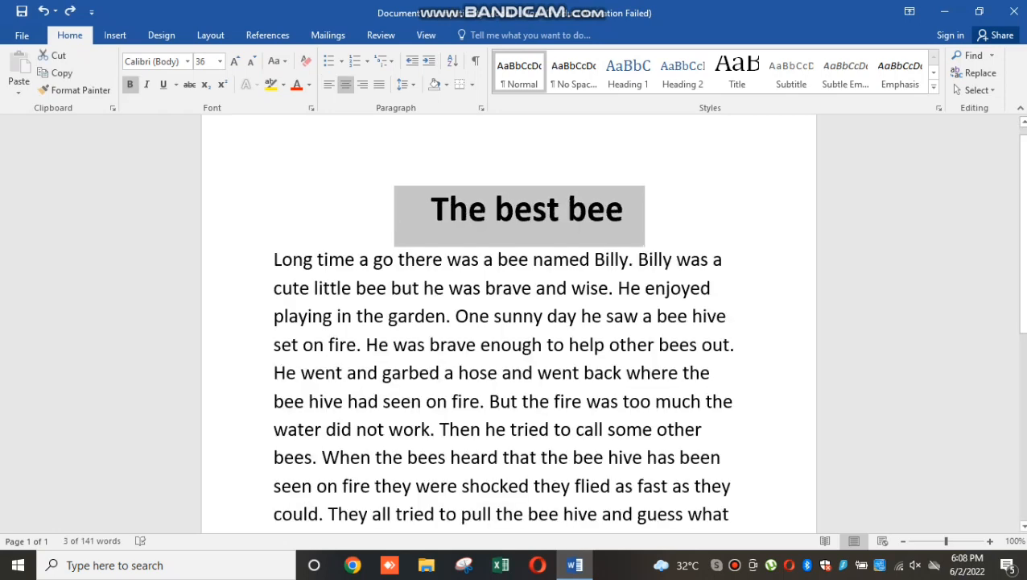
pyautogui.click(394, 208)
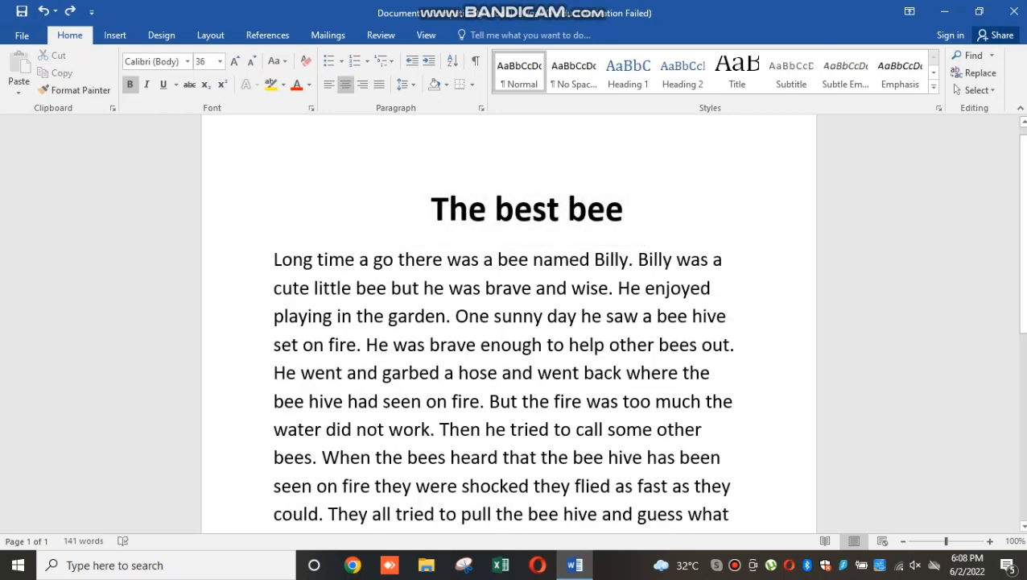
# - Replace "seen" with "sat" in the phrase "the bee hive had seen on fire"
pyautogui.click(422, 401)
pyautogui.press('BackSpace')
pyautogui.press('BackSpace')
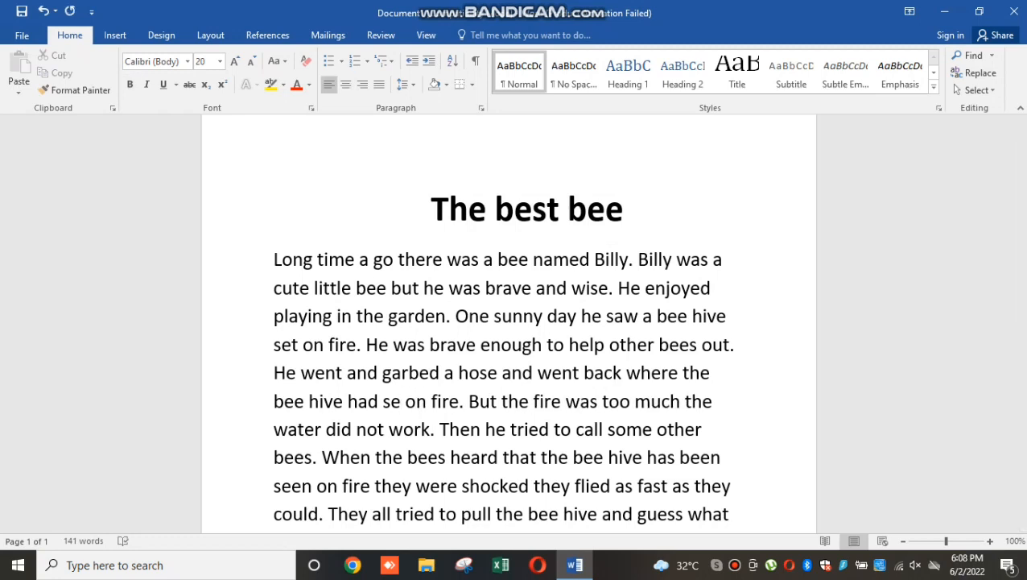
pyautogui.press('BackSpace')
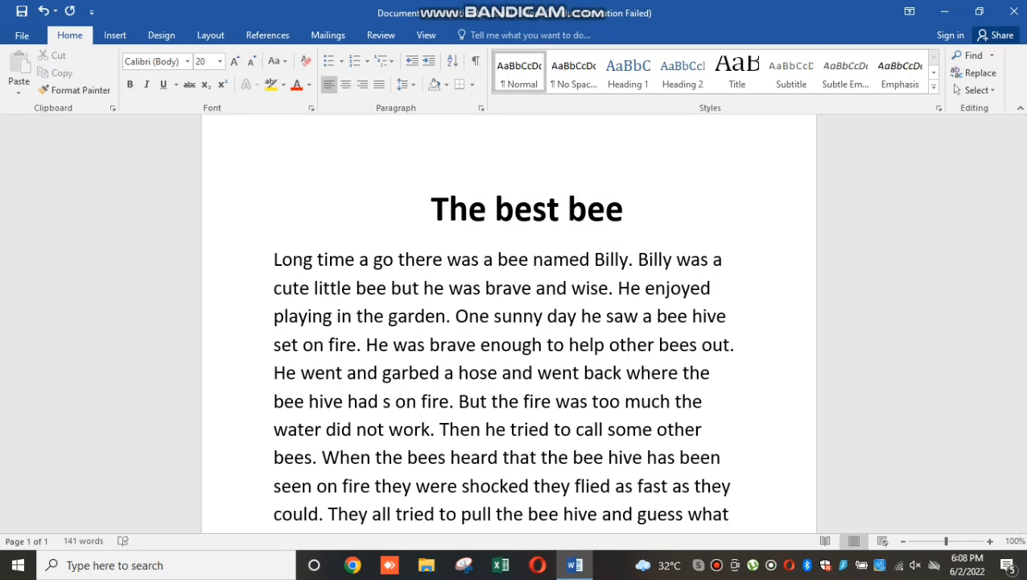
pyautogui.write('at')
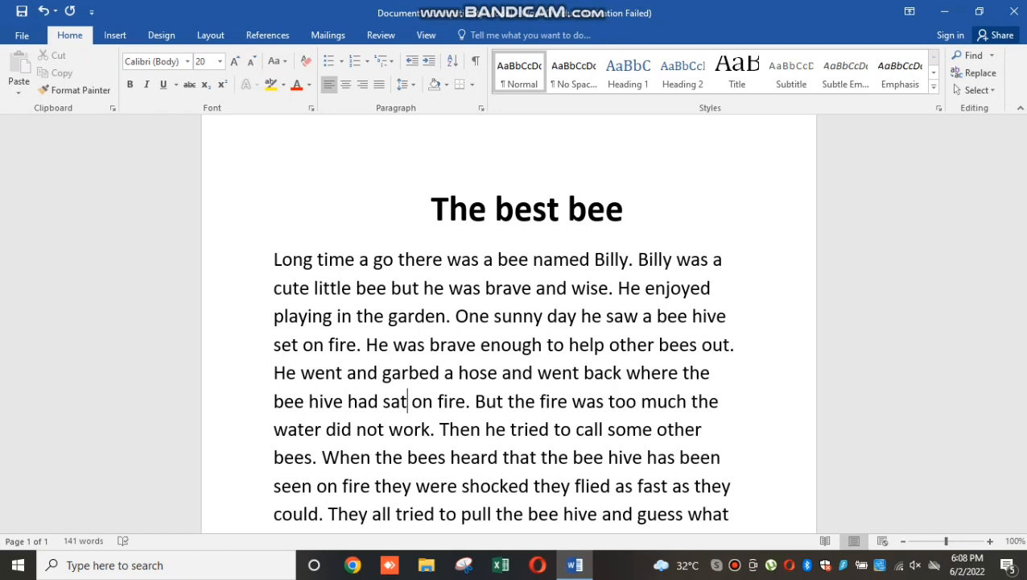
pyautogui.rightClick(422, 405)
pyautogui.press('Escape')
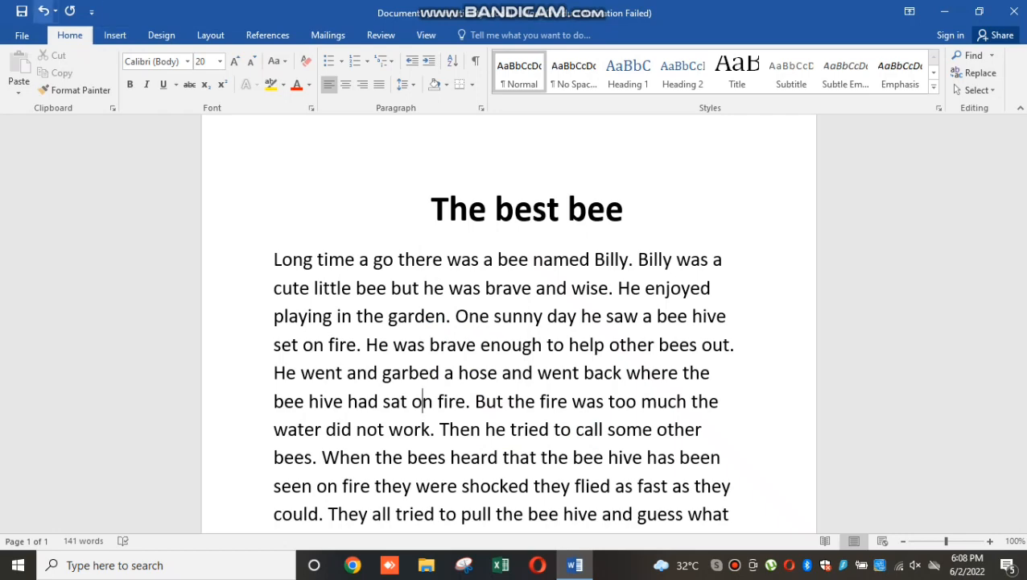
pyautogui.hotkey('ctrl', 'a')
pyautogui.click(453, 62)
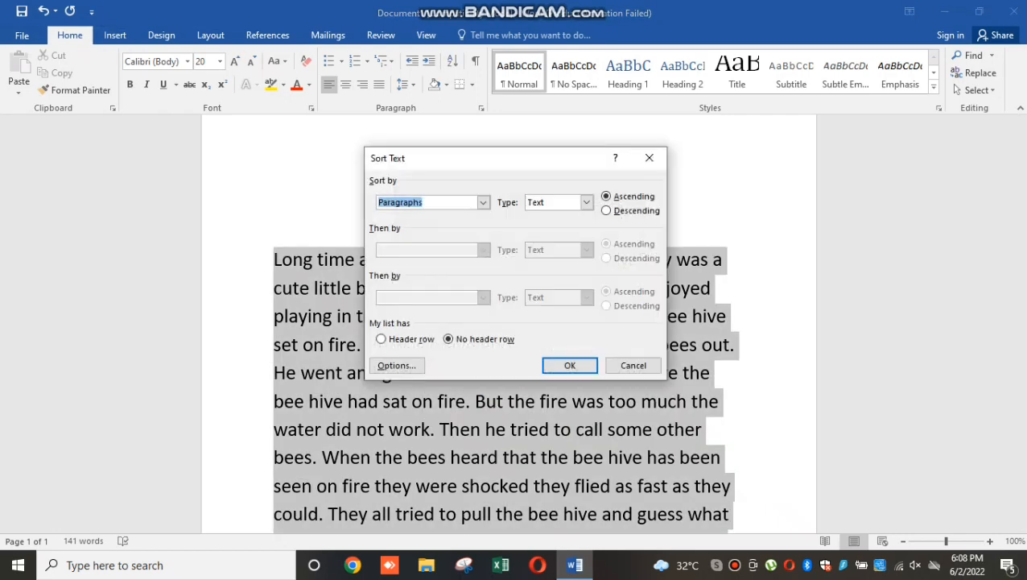
pyautogui.click(649, 158)
pyautogui.click(395, 207)
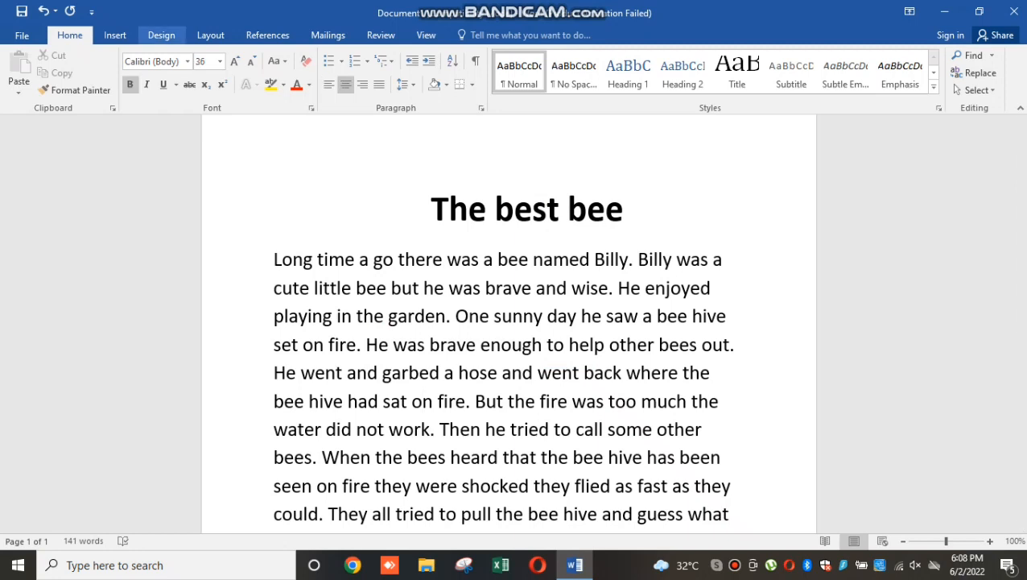
# - Apply the document style set with numbered headings and set the page color to the lightest red theme tint
pyautogui.click(161, 36)
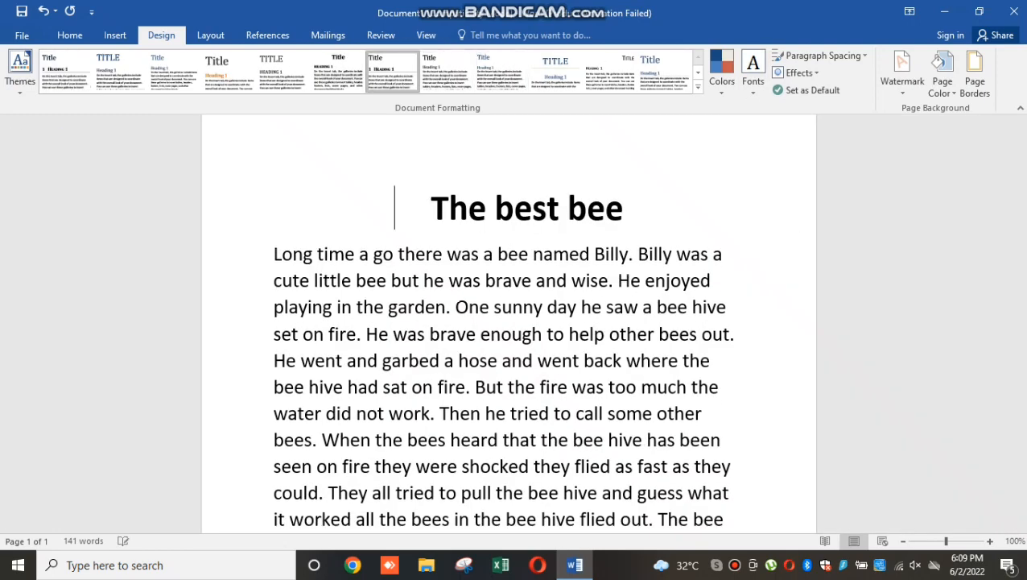
pyautogui.click(942, 74)
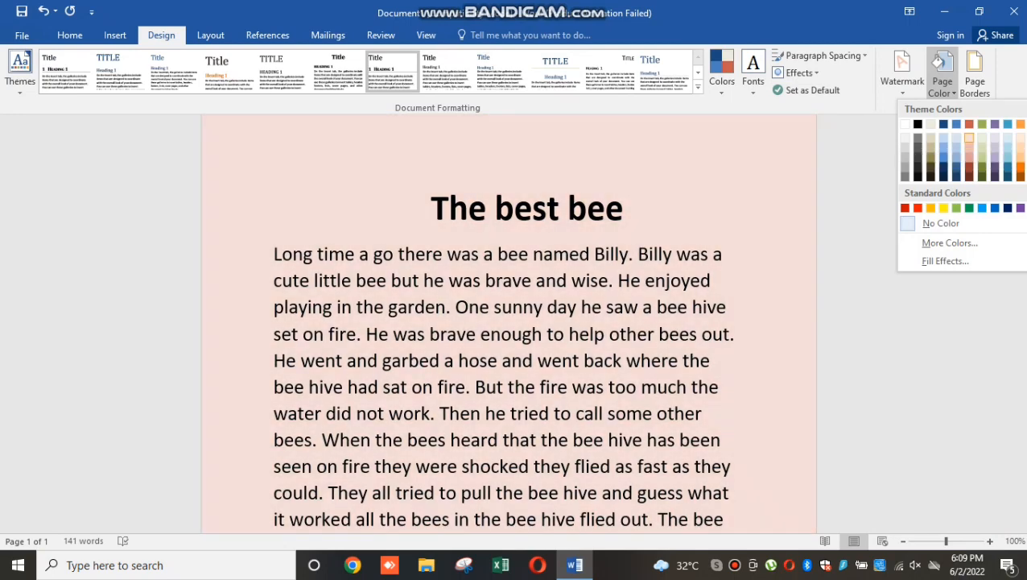
pyautogui.click(938, 65)
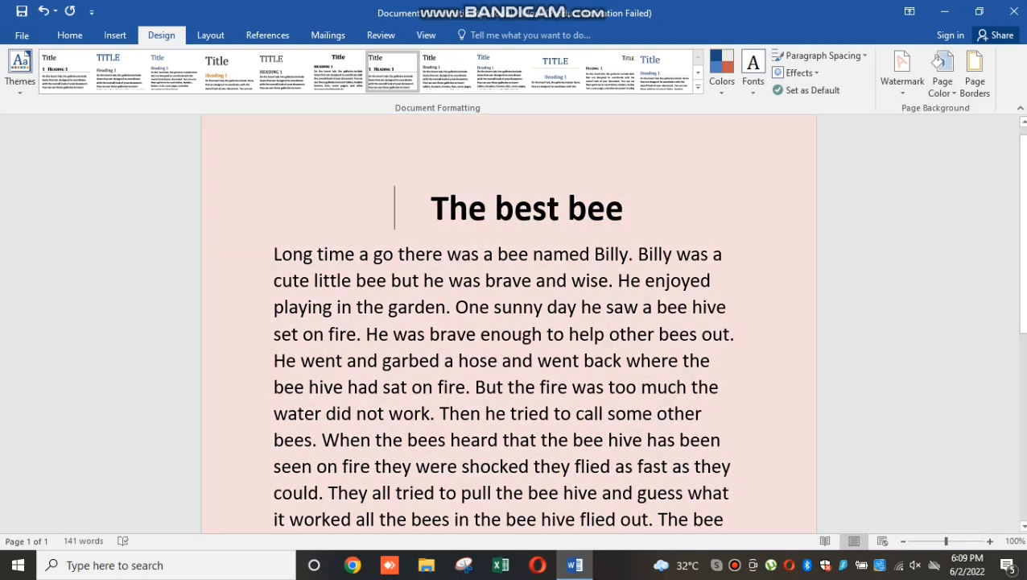
# - Set up a box page border for the whole document with a thick 3 pt multi-line style
pyautogui.click(975, 74)
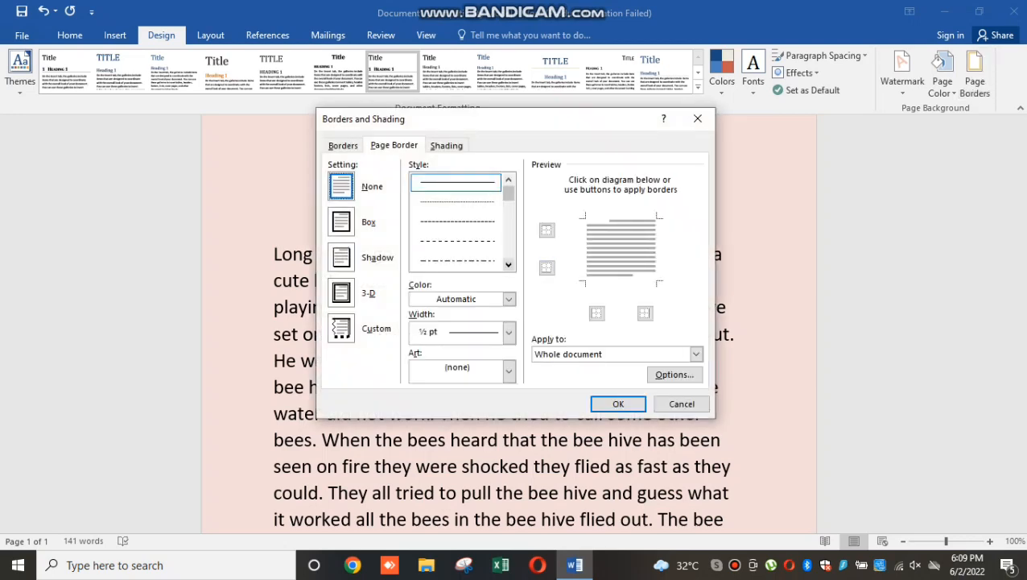
pyautogui.scroll(-2, 462, 222)
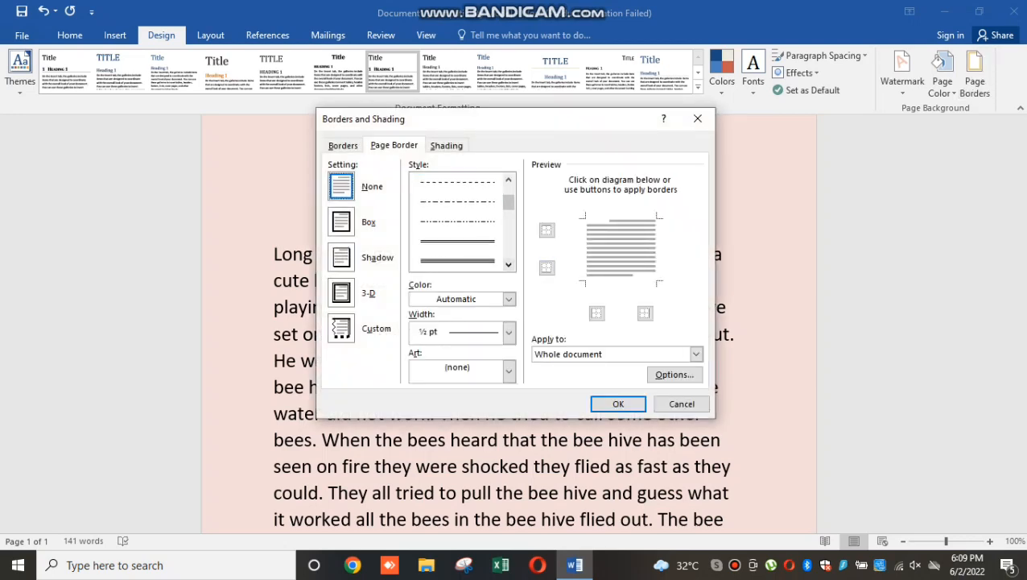
pyautogui.scroll(-2, 457, 221)
pyautogui.click(456, 260)
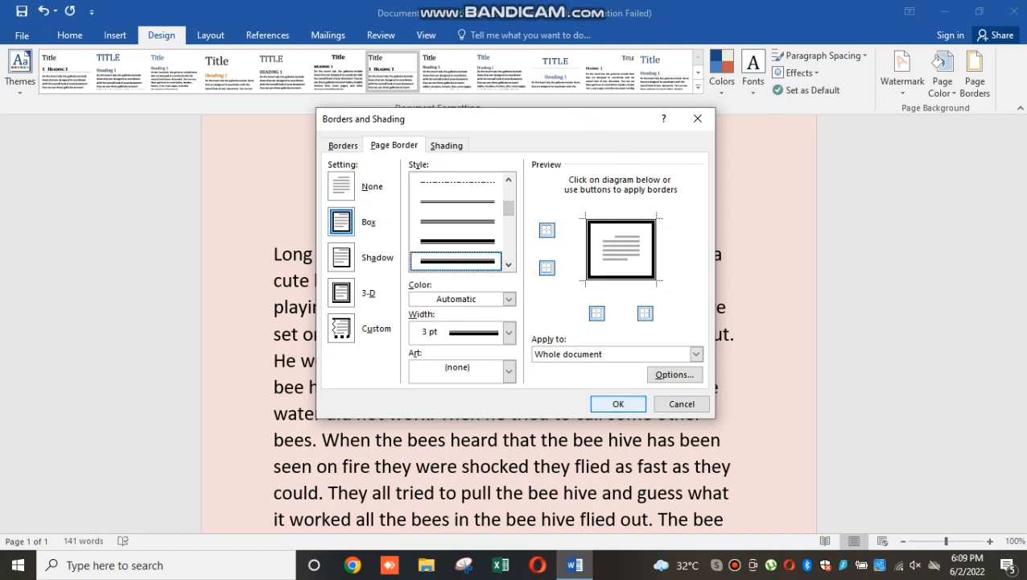
# - Choose the purple butterfly art for the page border and apply it to the whole document
pyautogui.click(508, 369)
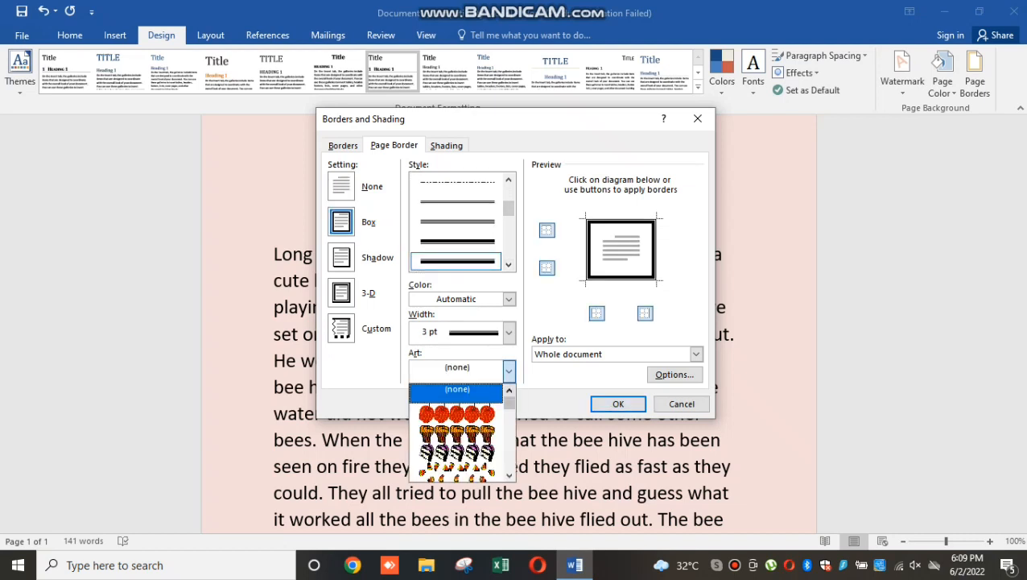
pyautogui.scroll(-3, 456, 431)
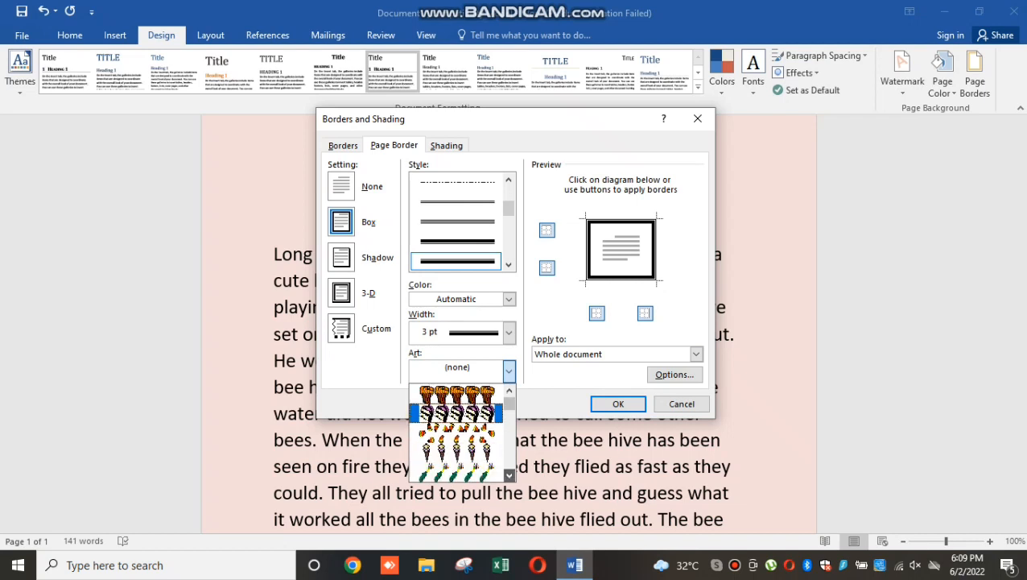
pyautogui.scroll(-1, 457, 432)
pyautogui.scroll(-1, 457, 432)
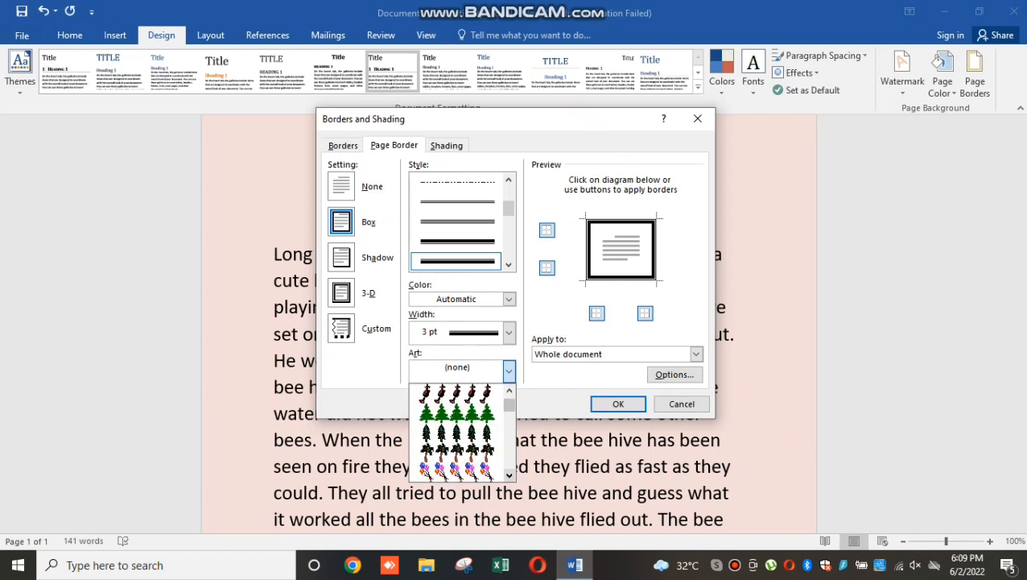
pyautogui.scroll(-2, 488, 435)
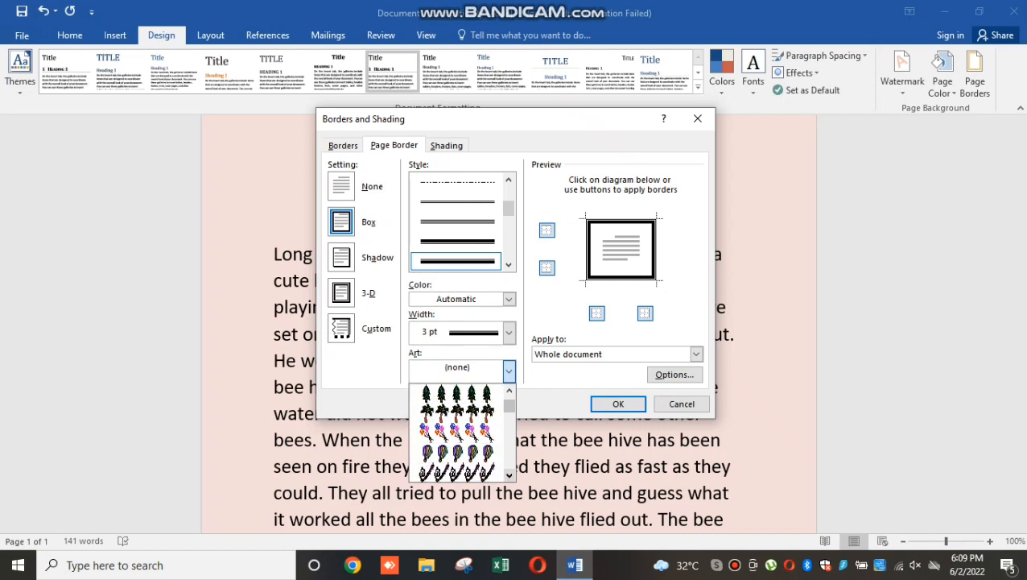
pyautogui.scroll(-1, 488, 435)
pyautogui.scroll(-2, 456, 433)
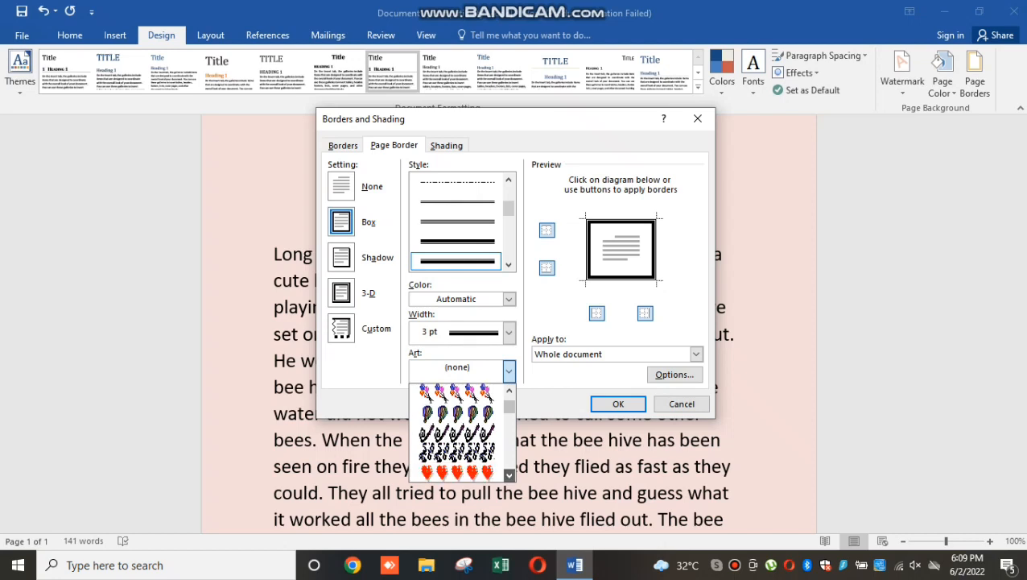
pyautogui.scroll(-2, 457, 433)
pyautogui.scroll(-10, 456, 432)
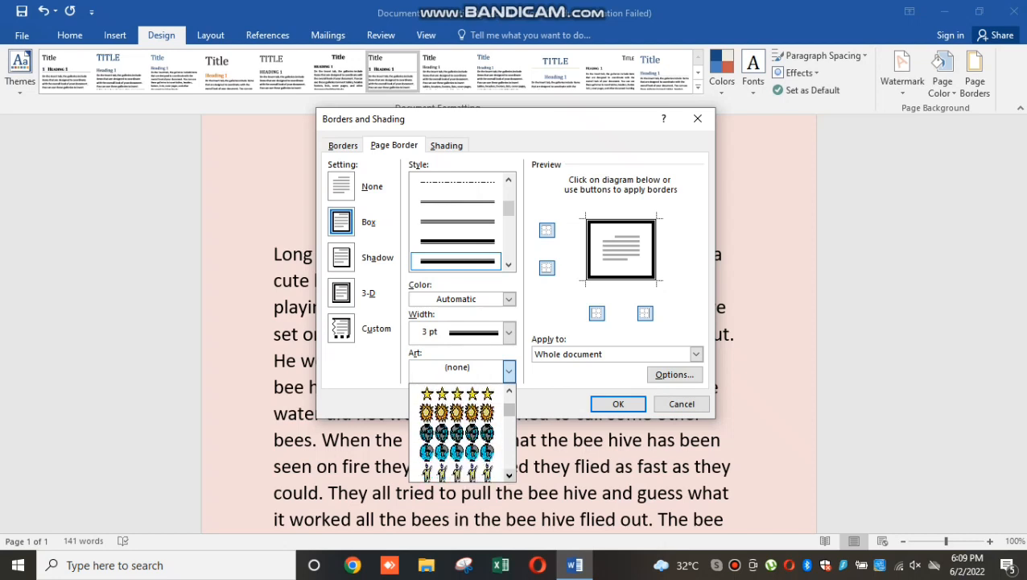
pyautogui.scroll(-2, 457, 430)
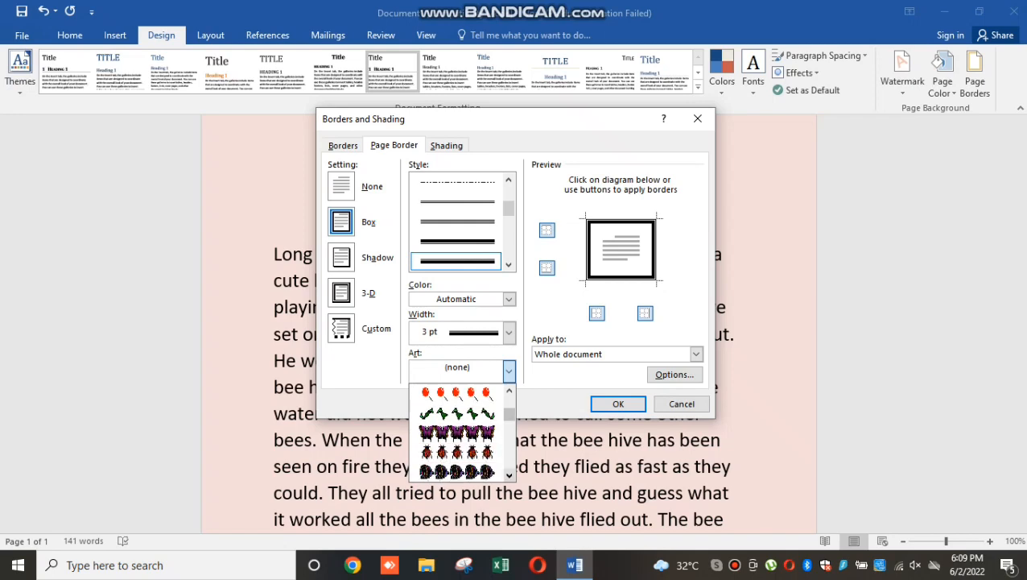
pyautogui.click(456, 433)
pyautogui.click(618, 404)
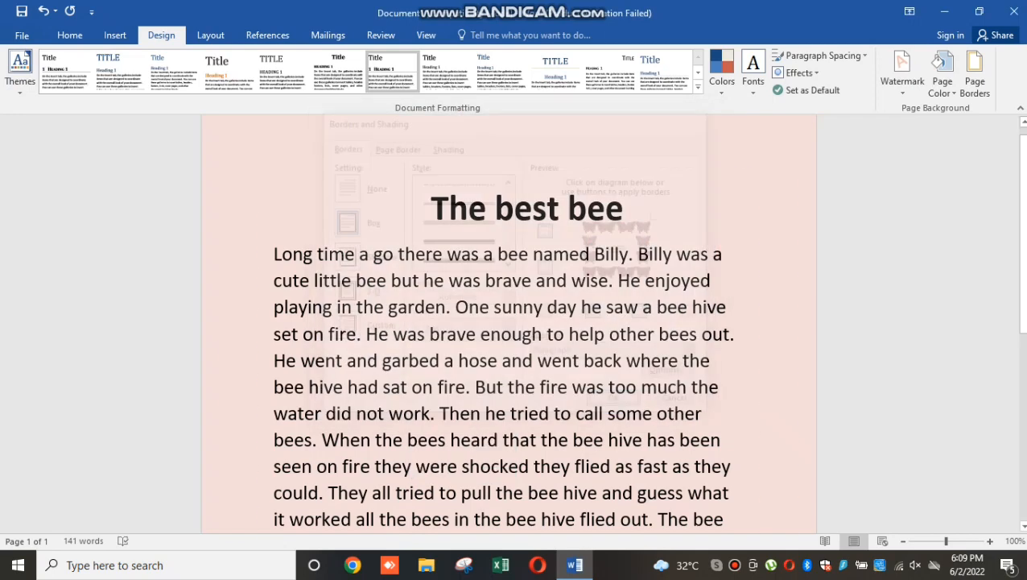
pyautogui.scroll(-5, 508, 322)
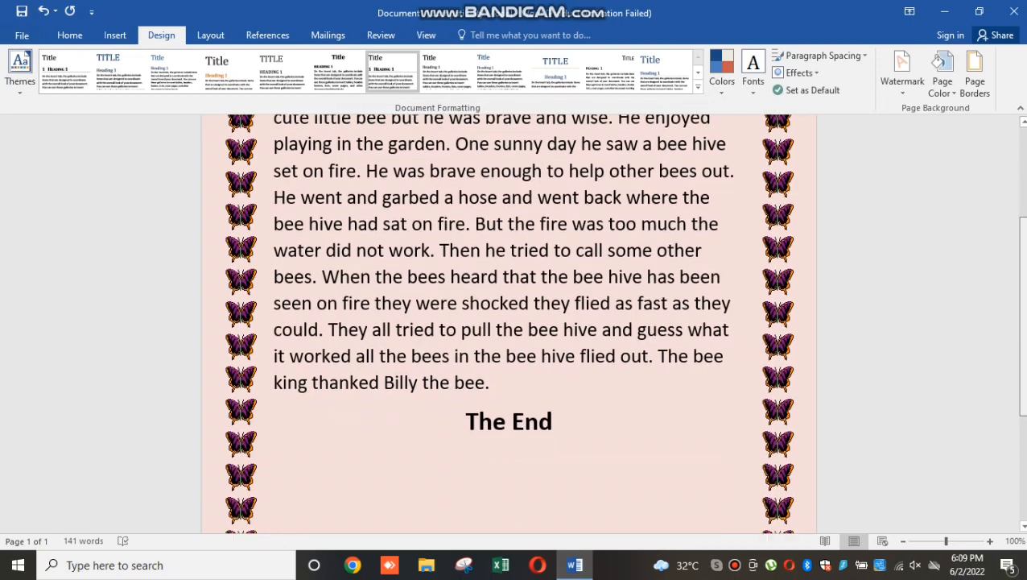
pyautogui.scroll(5, 395, 221)
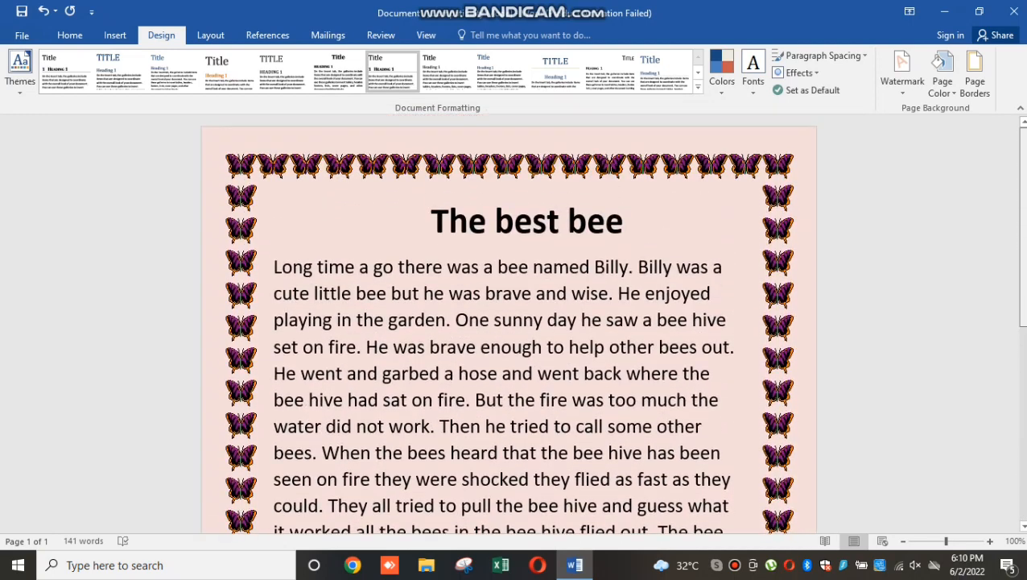